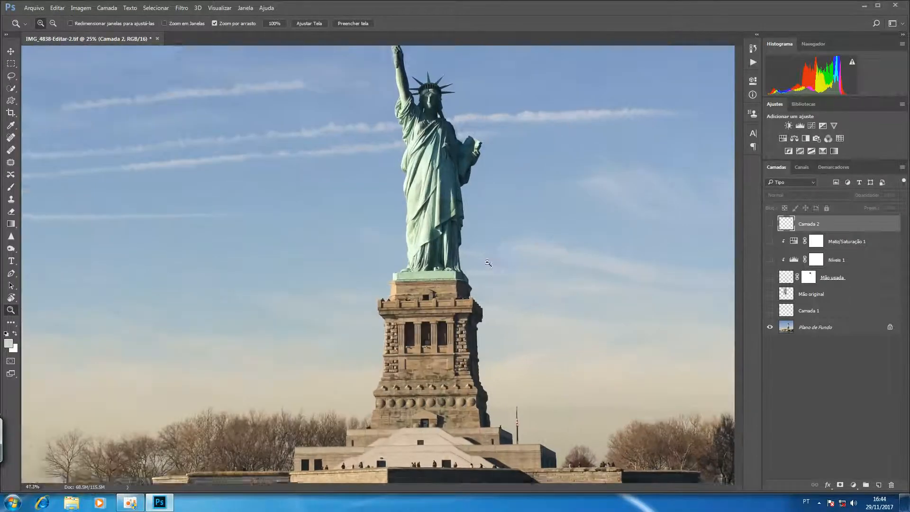
Toggle the visibility of all layers other than Plano de Fundo to compare the photo with its retouching.
key("b")
left_click_drag(469, 221, 514, 306)
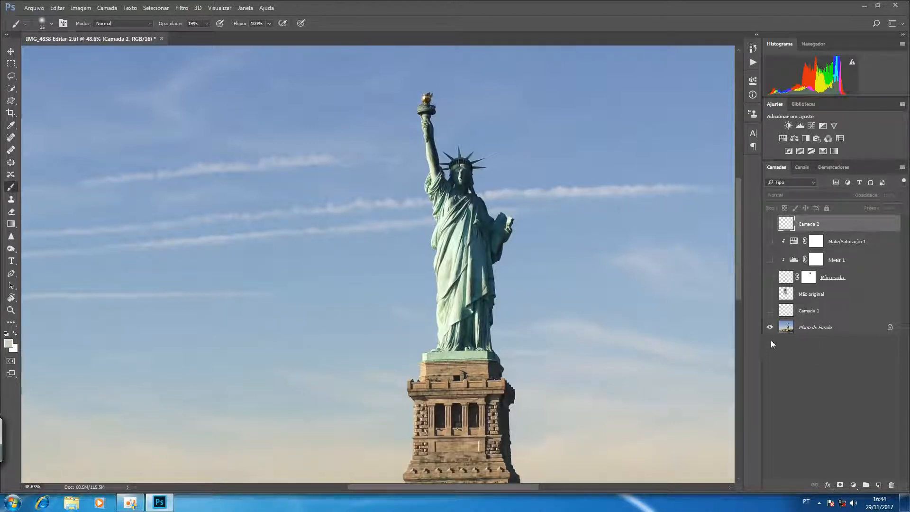
left_click(770, 327, "alt")
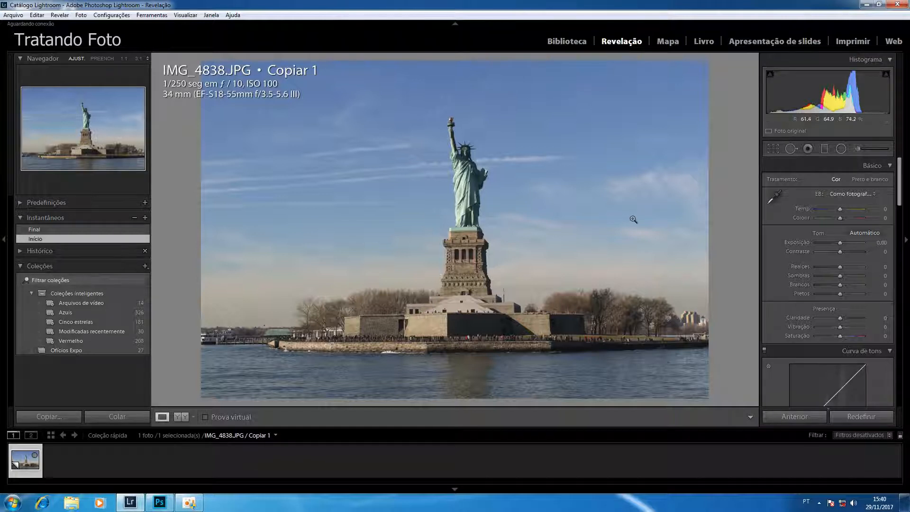
In Lightroom's Develop module, crop the statue photo tighter, trimming both sides as well as the water and sky edges.
left_click(774, 149)
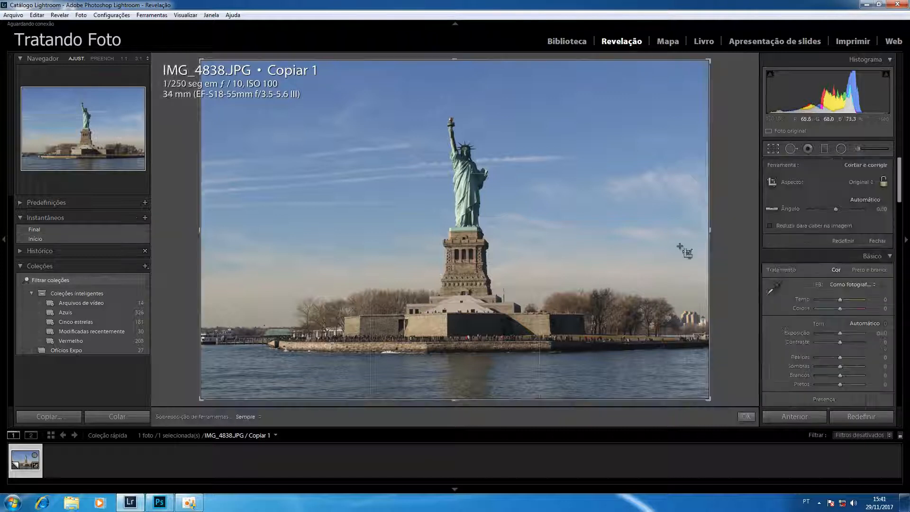
left_click_drag(709, 230, 654, 226)
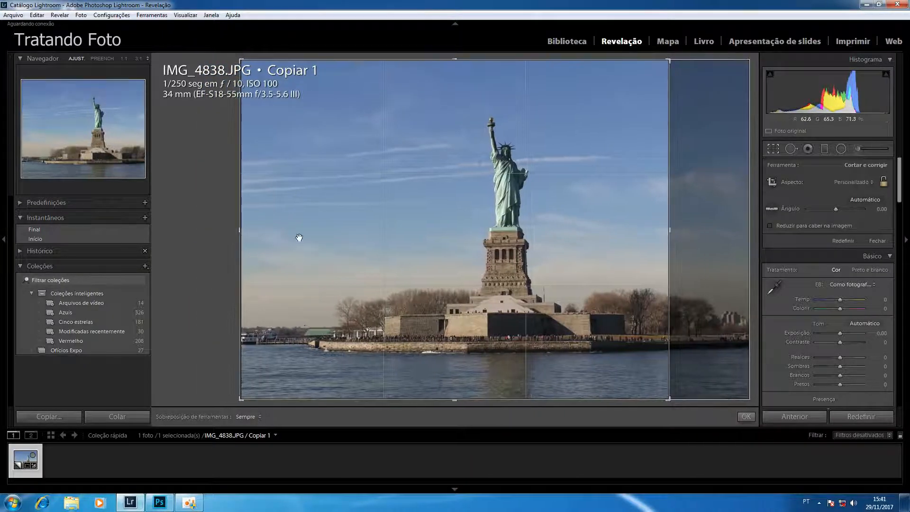
left_click_drag(241, 221, 256, 225)
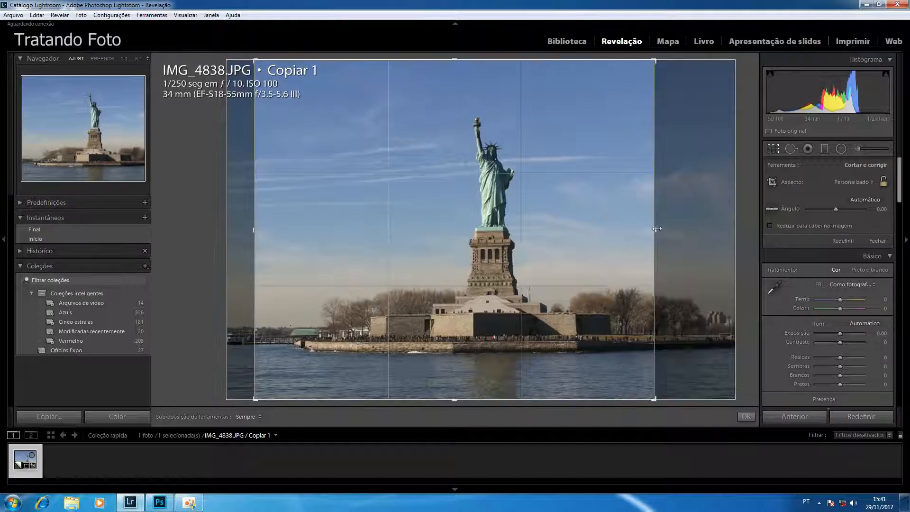
left_click_drag(655, 229, 641, 230)
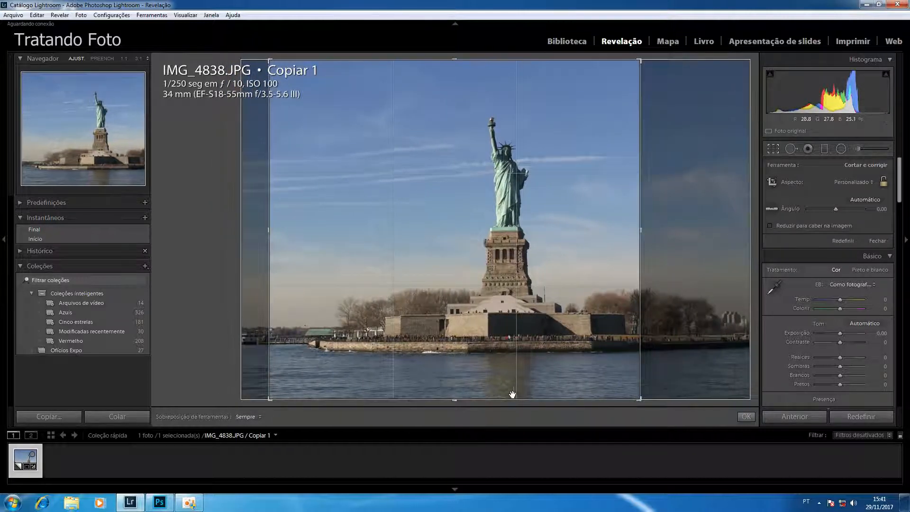
left_click_drag(466, 397, 465, 385)
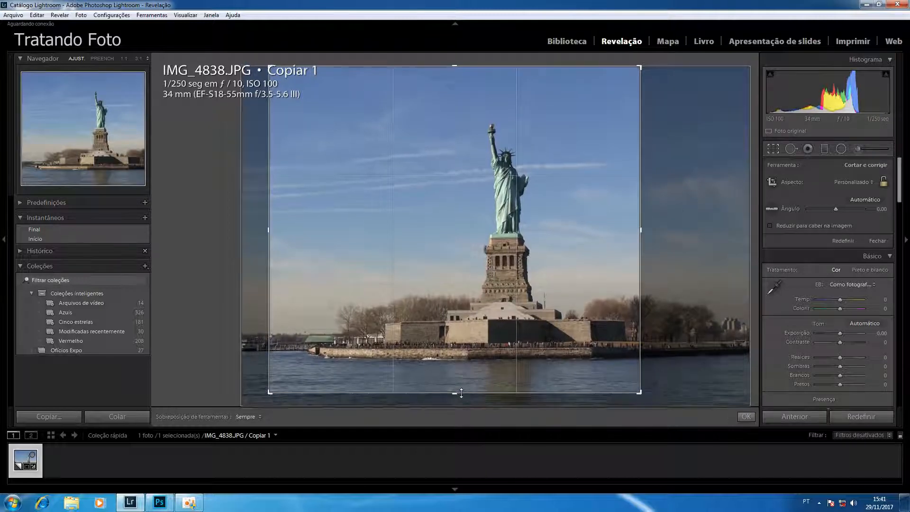
left_click_drag(454, 67, 456, 80)
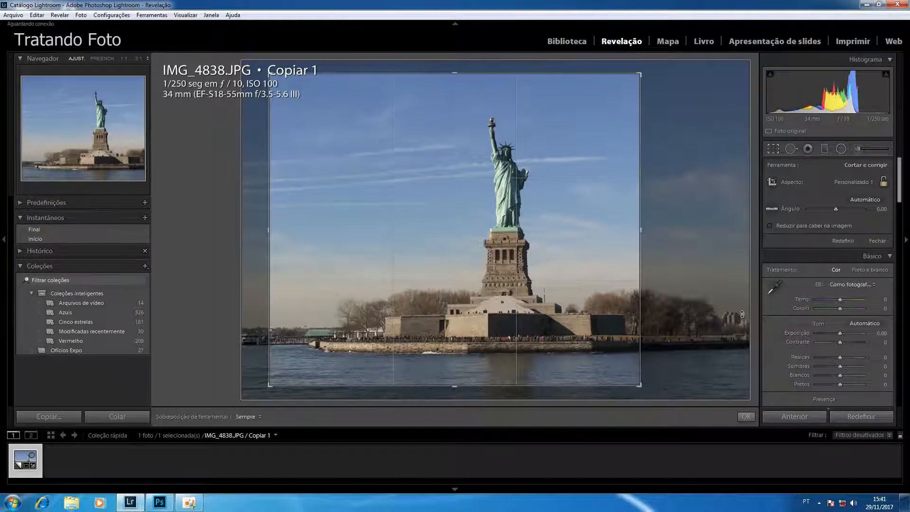
Set the crop's straightening angle to 0.10 and apply the crop.
left_click(881, 209)
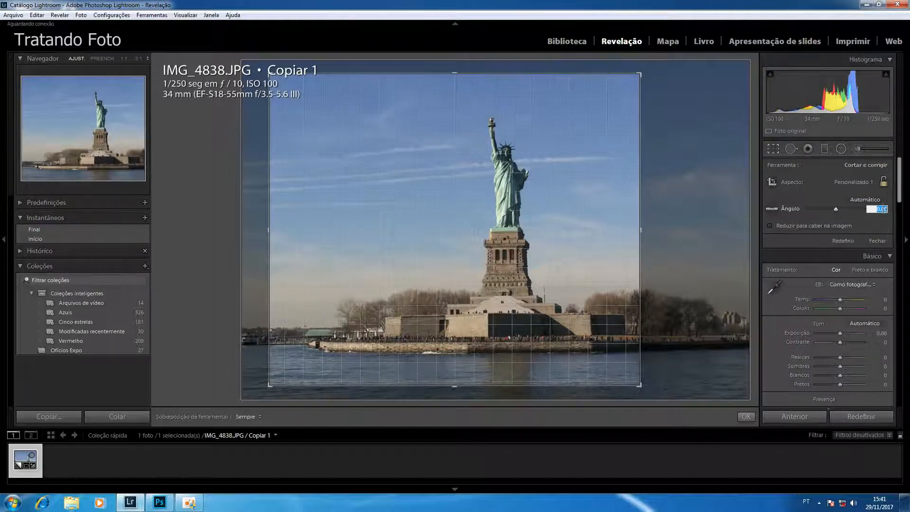
key("Up")
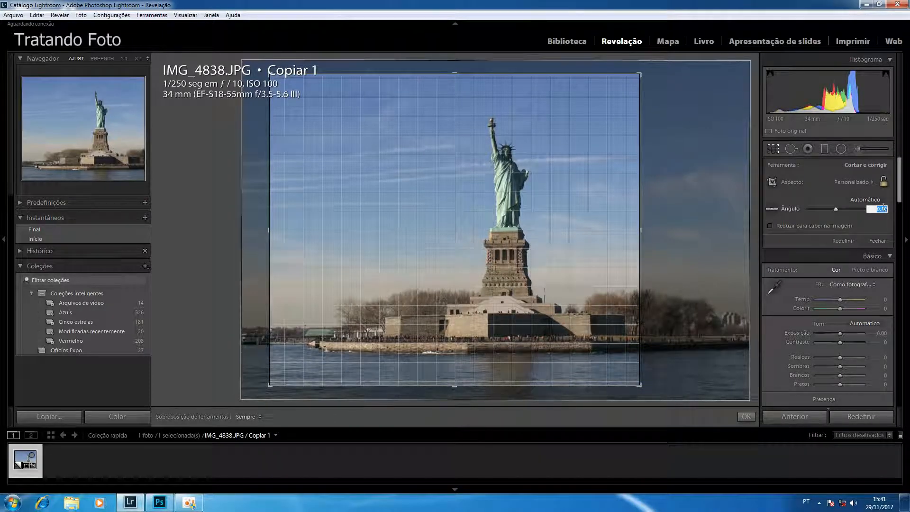
key("Return")
key("Return")
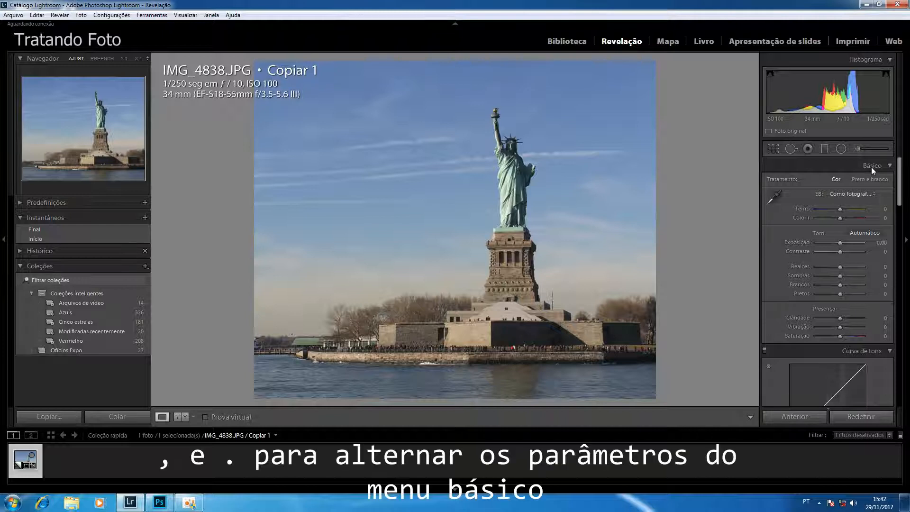
Cycle through the Basic adjustment parameters, ending with Exposição as the active one.
key("comma")
key("comma")
key("comma")
key("comma")
key("period")
key("period")
key("period")
key("period")
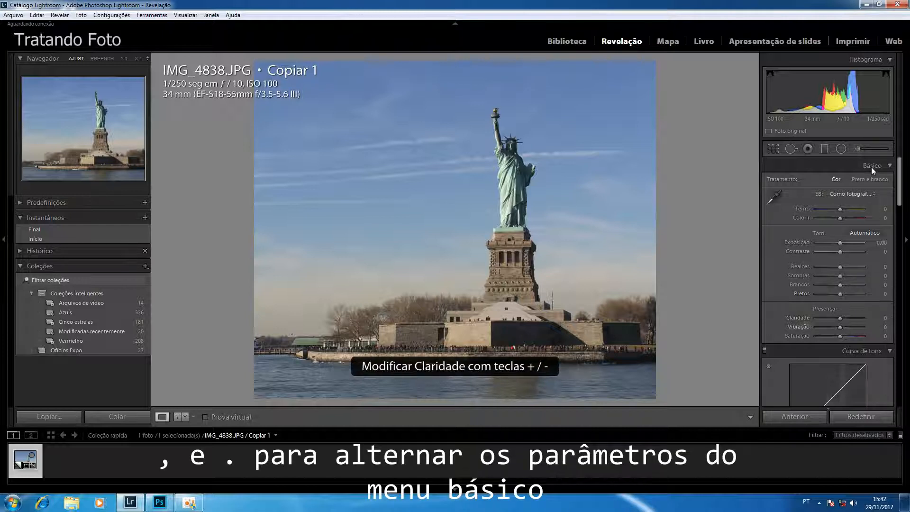
key("period")
key("comma")
key("comma")
key("comma")
key("comma")
key("comma")
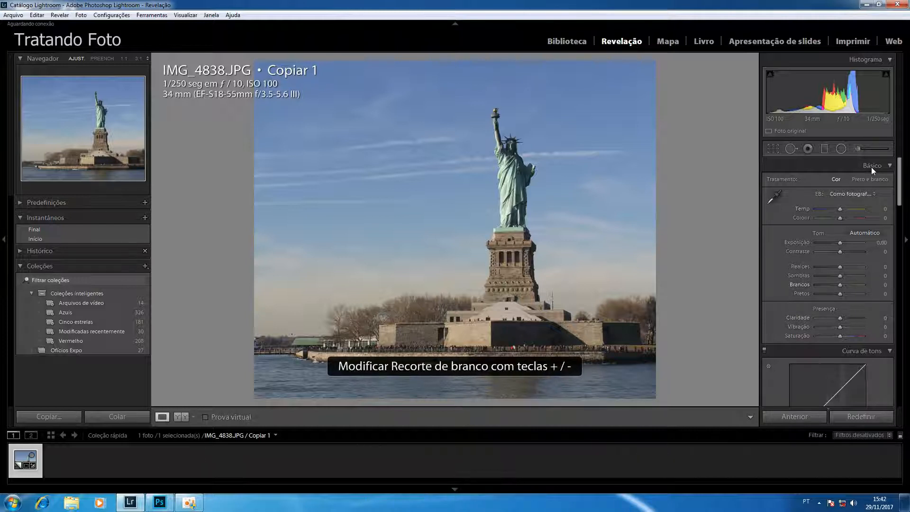
key("comma")
key("comma")
key("comma")
key("comma")
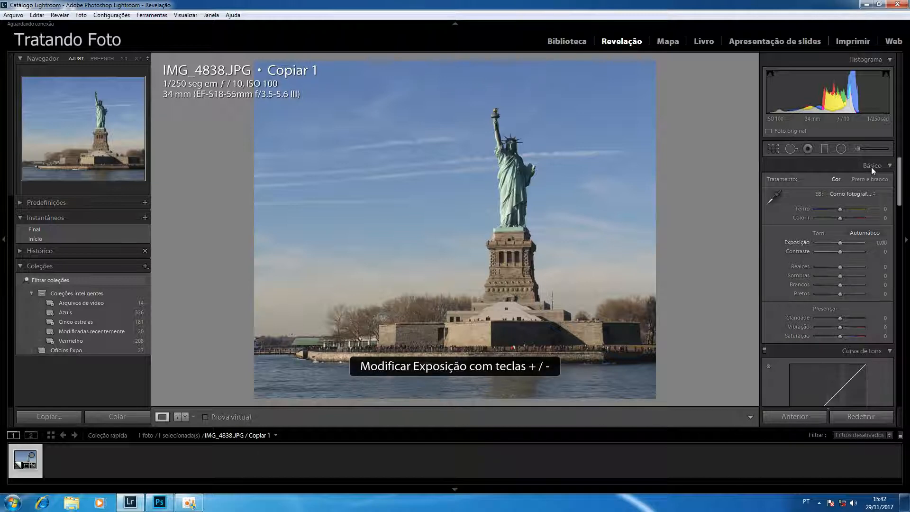
Try raising Exposição to +0.40 in increments, and bring it back to 0.
key("plus")
key("plus")
key("plus")
key("plus")
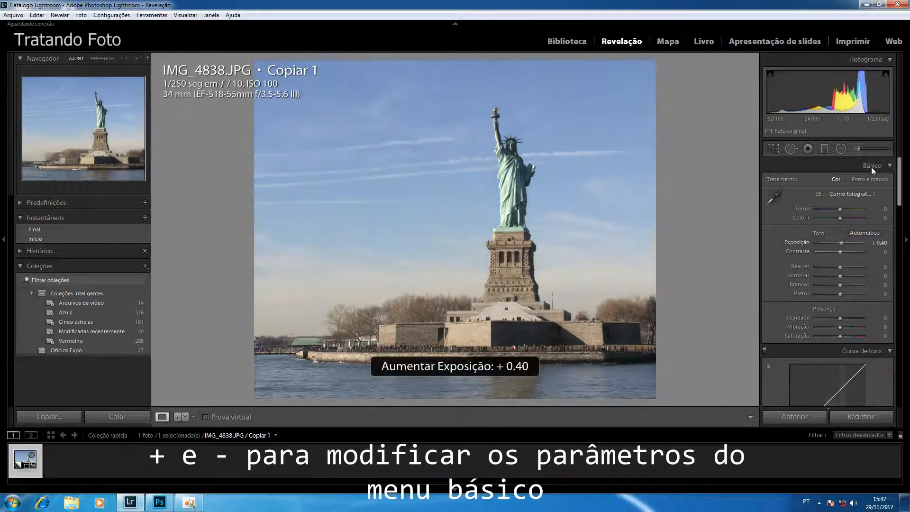
key("minus")
key("minus")
key("minus")
key("minus")
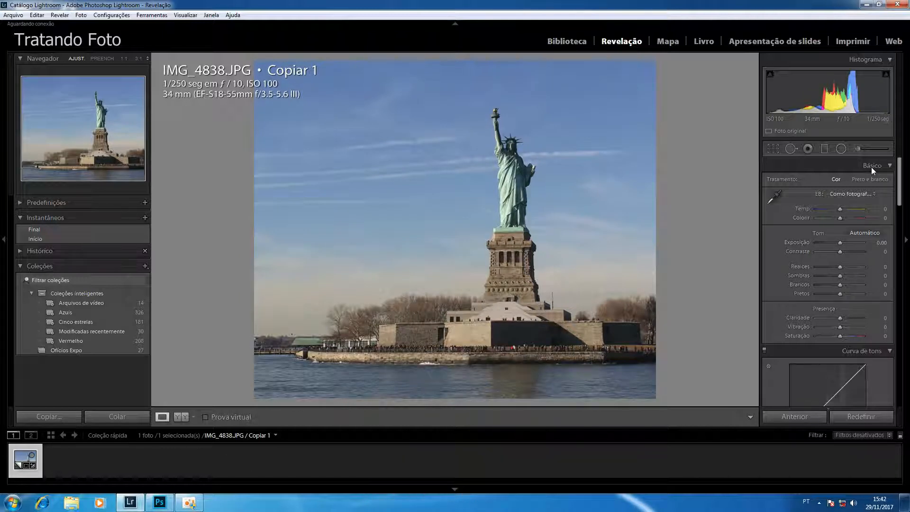
Set the photo's Exposição to +0.20 and its Contraste to +15.
key("period")
key("period")
key("period")
key("plus")
key("plus")
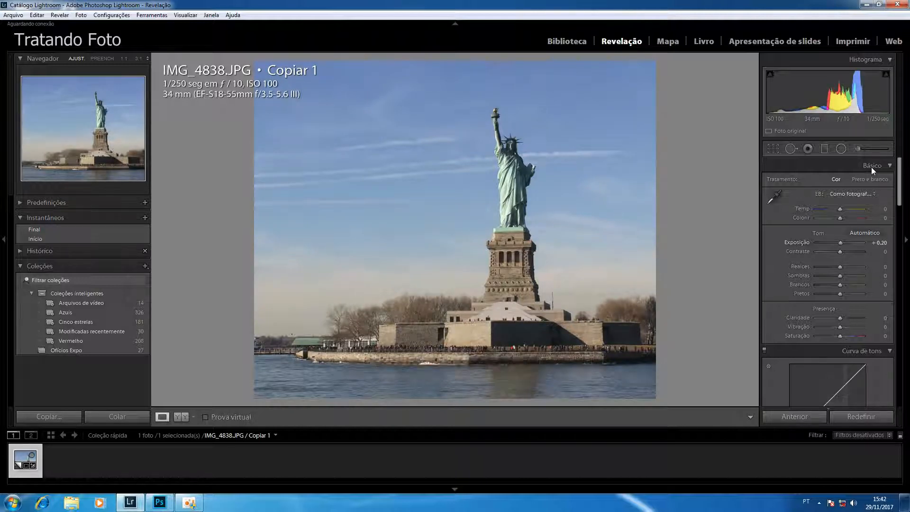
key("period")
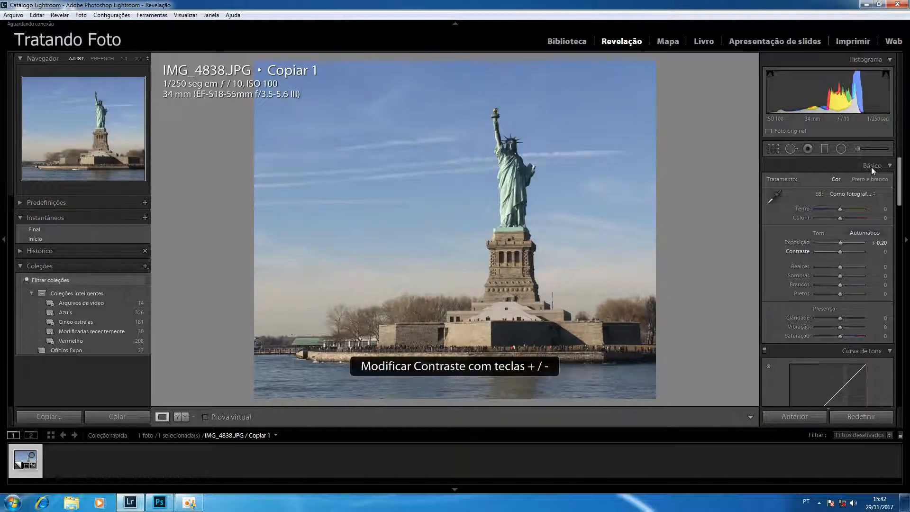
key("plus")
key("plus")
key("plus")
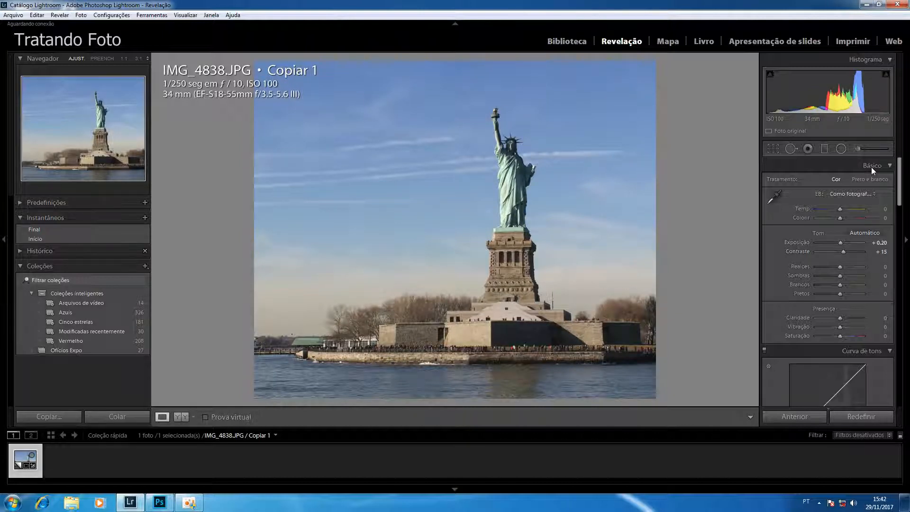
Set Realces to +10 and Sombras to +10 in the Basic adjustments.
key("period")
key("plus")
key("plus")
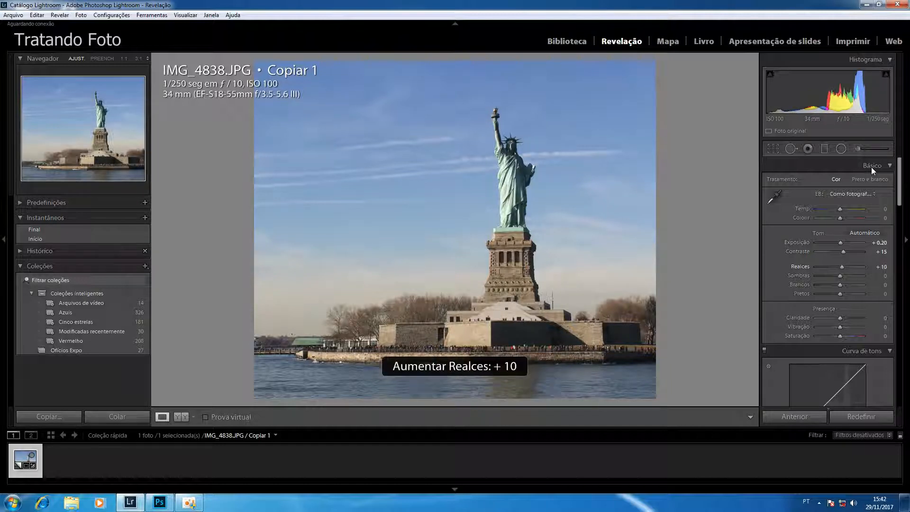
key("period")
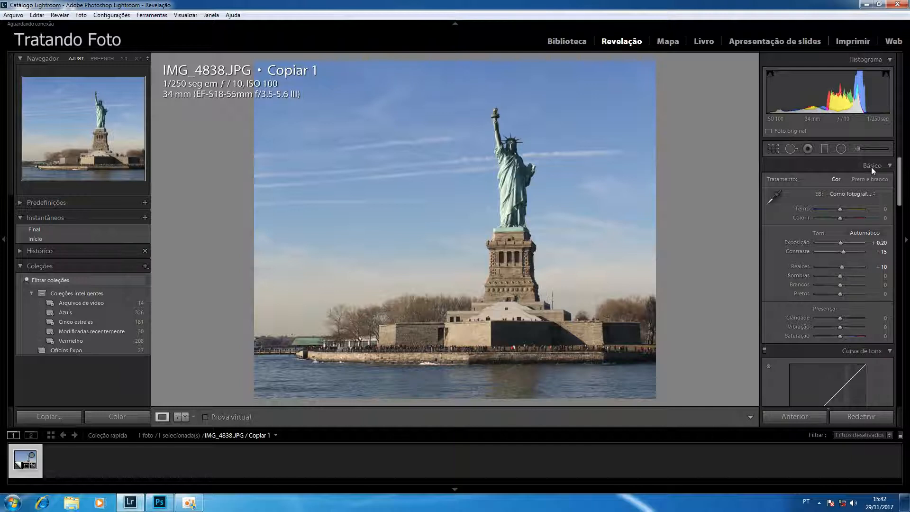
key("plus")
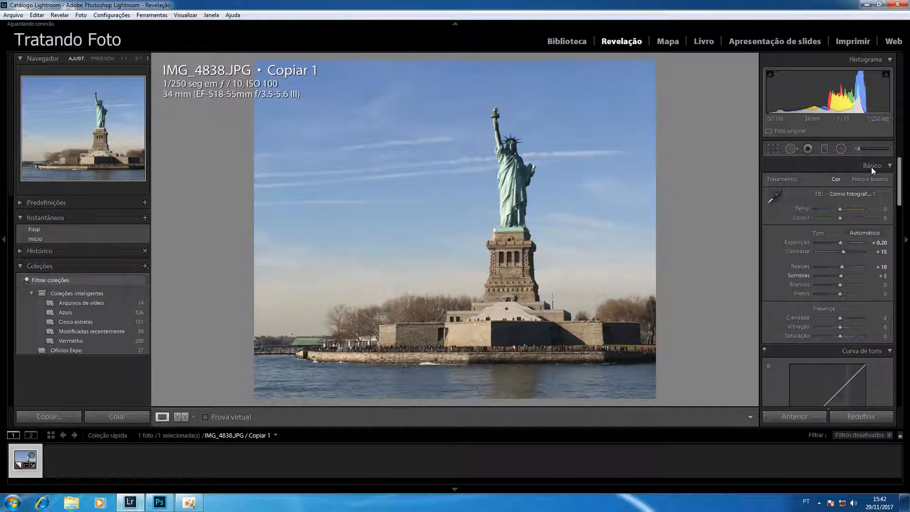
key("plus")
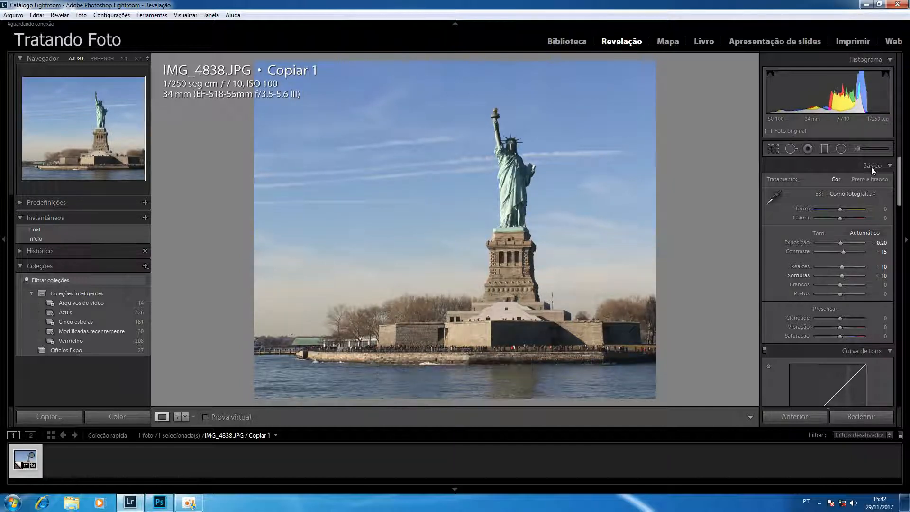
Raise the white clipping value, Brancos, to +15.
key("period")
key("plus")
key("plus")
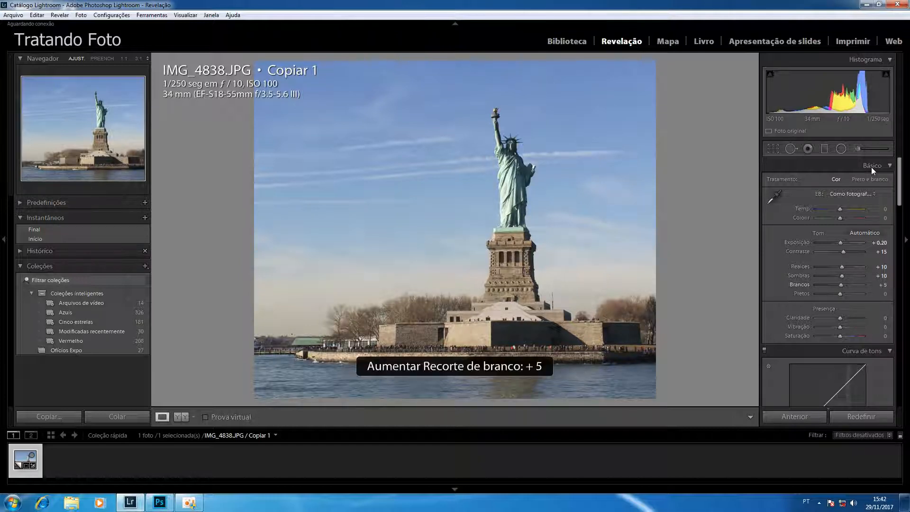
key("plus")
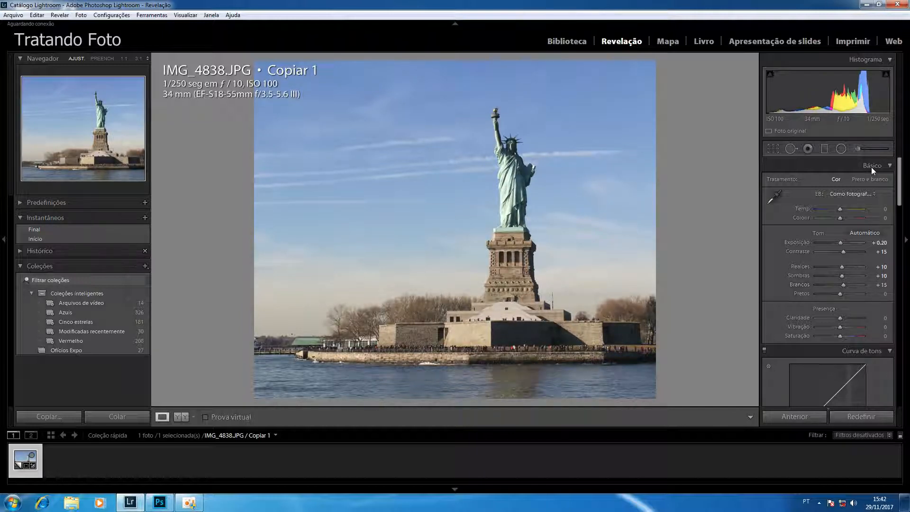
Leave Pretos as it is and set Claridade to +10.
key("period")
key("period")
key("equal")
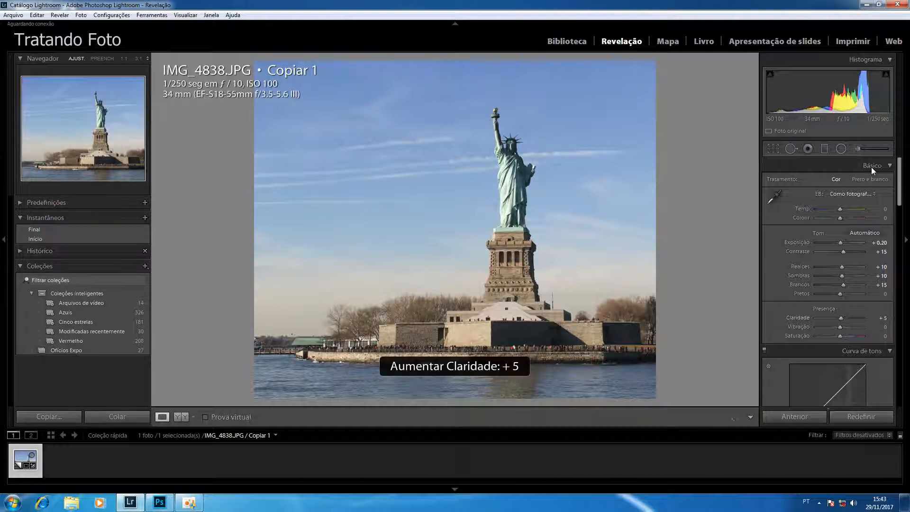
key("equal")
key("equal")
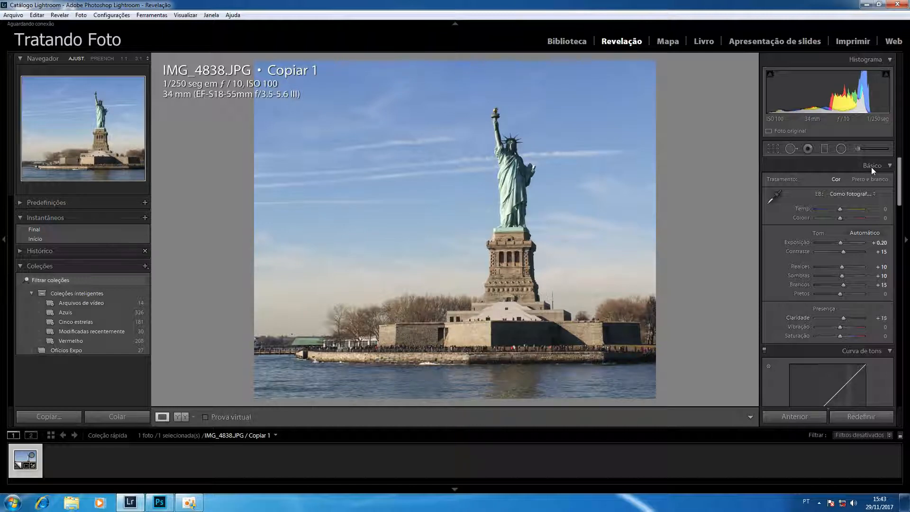
key("minus")
Set Vibração to +5 and Saturação to +5 for the photo.
key("period")
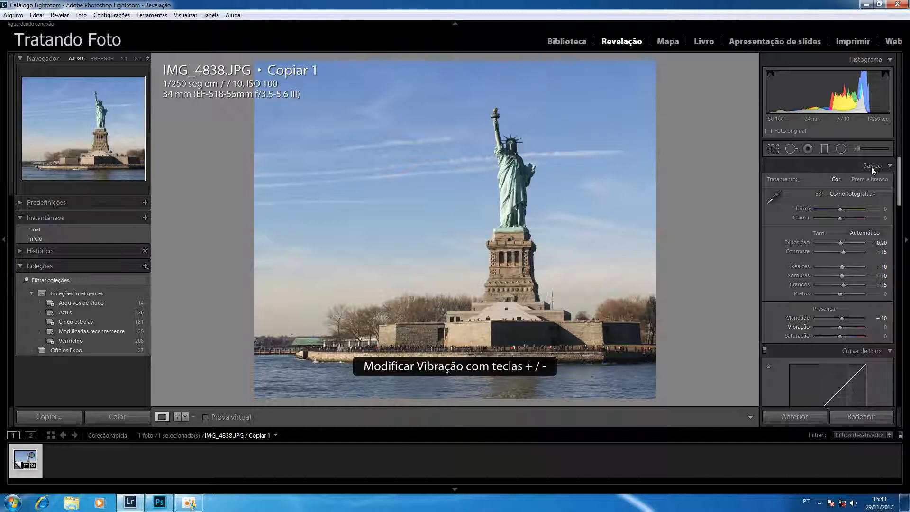
key("plus")
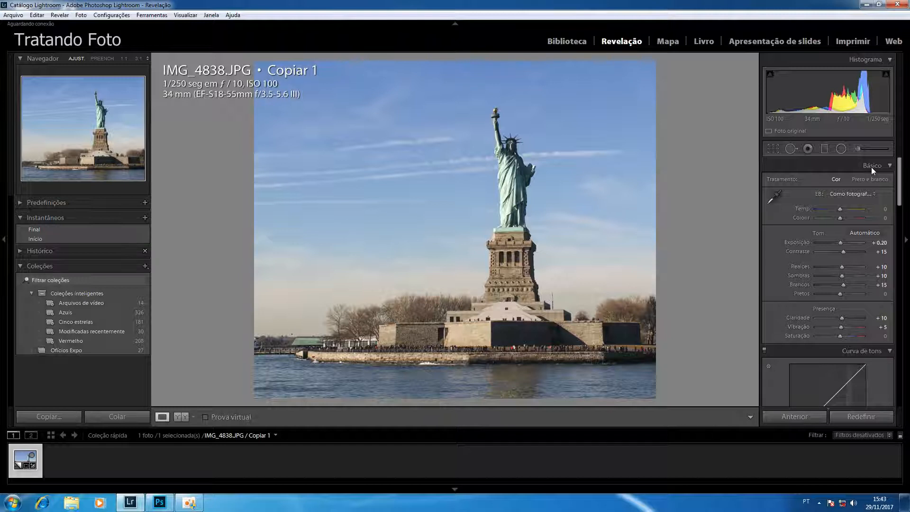
key("period")
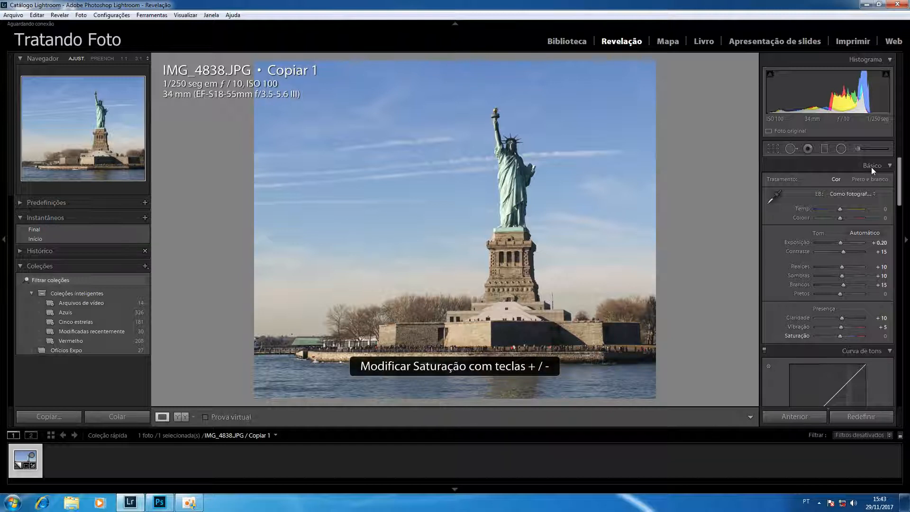
key("plus")
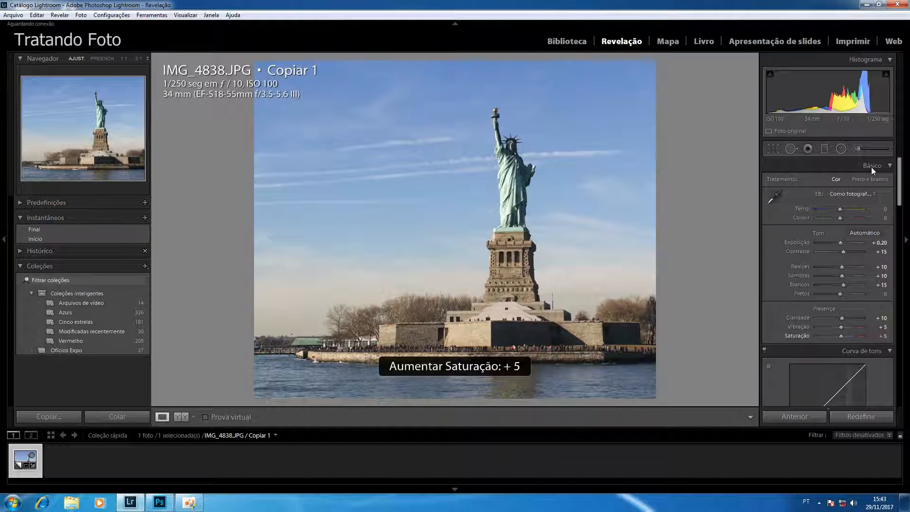
Tint the Realces in Tonalização dividida with the yellow preset swatch, giving Matiz 52.
left_click_drag(899, 186, 900, 225)
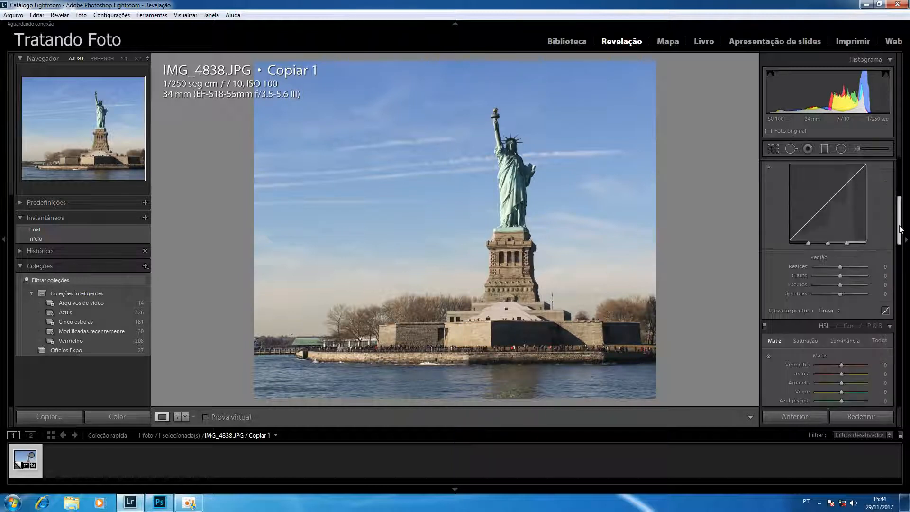
scroll(900, 230, "down", 3)
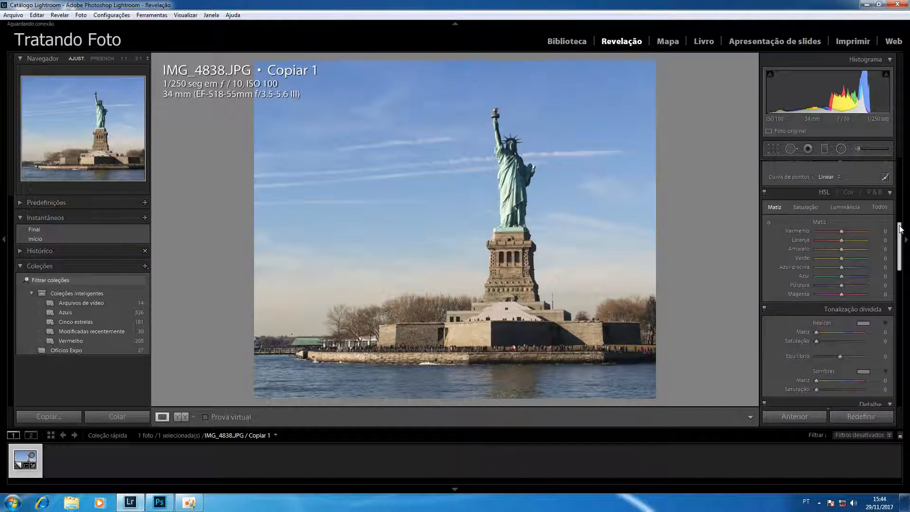
scroll(900, 230, "down", 3)
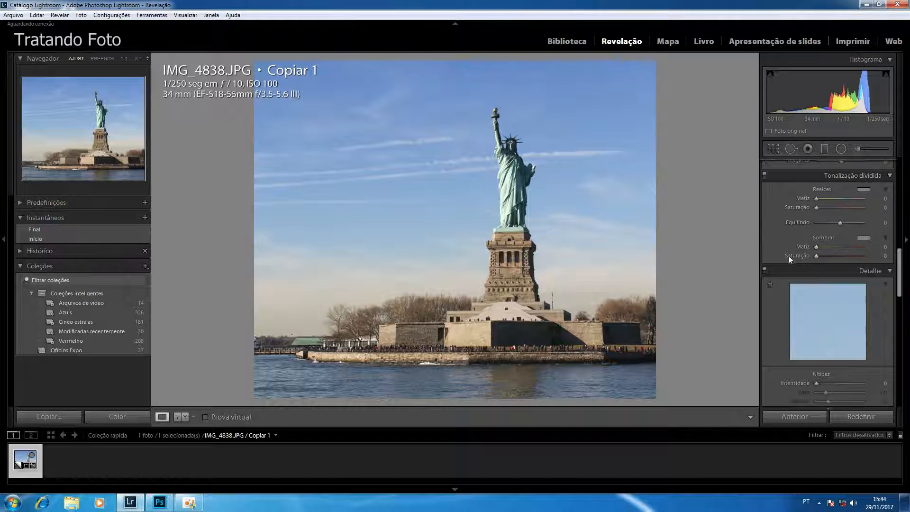
left_click(861, 189)
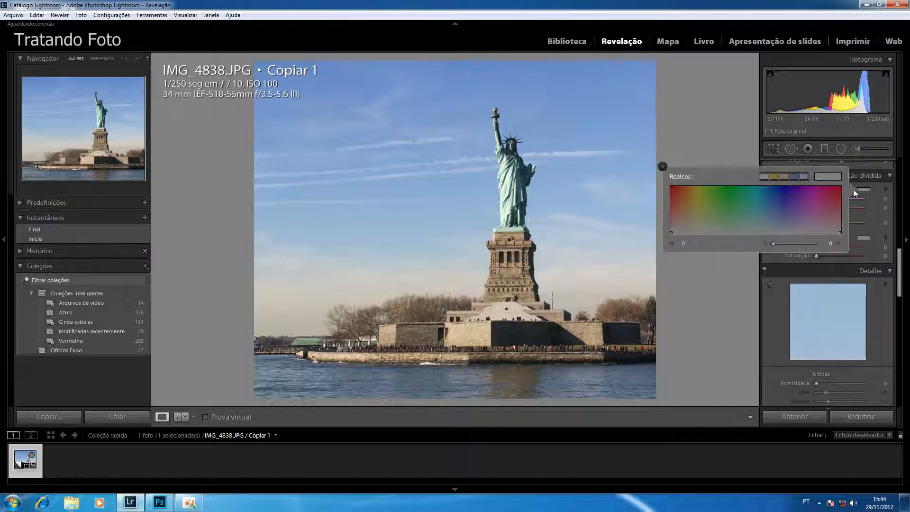
left_click(774, 176)
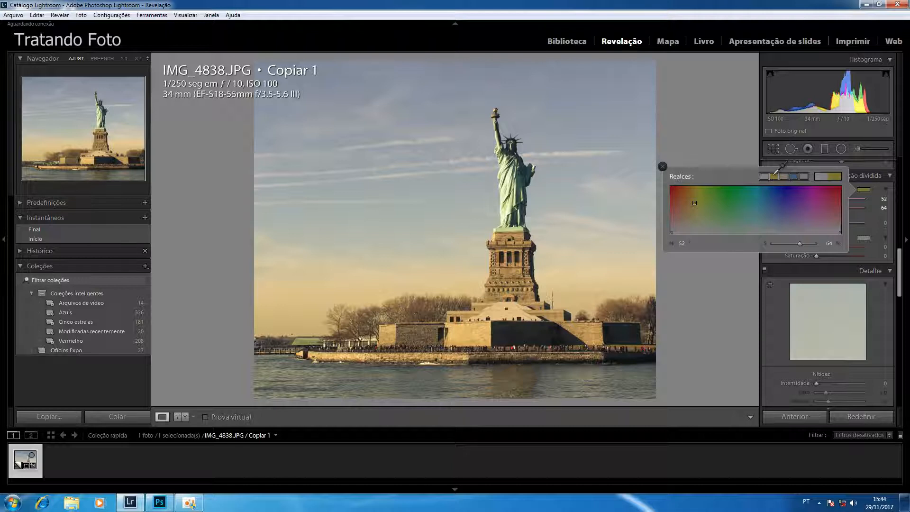
key("Escape")
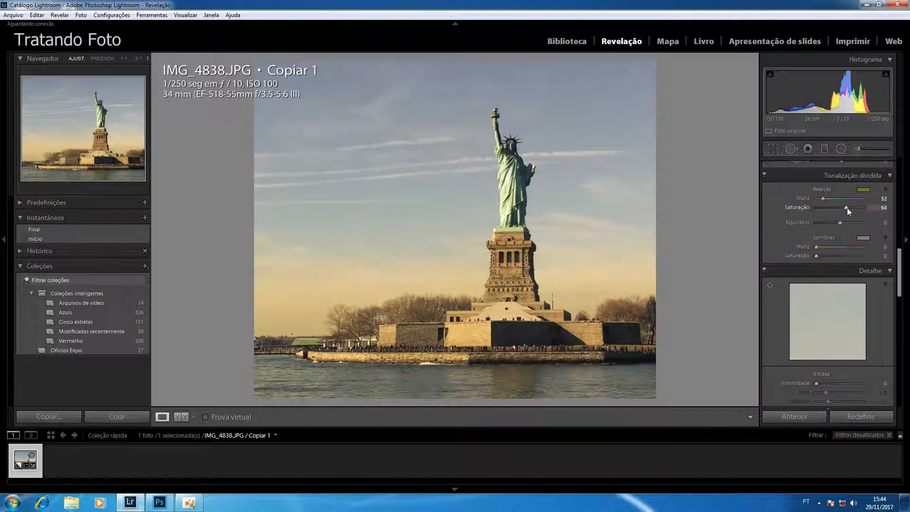
Reset the Saturação of the split-toning Realces and raise it to 15.
double_click(846, 208)
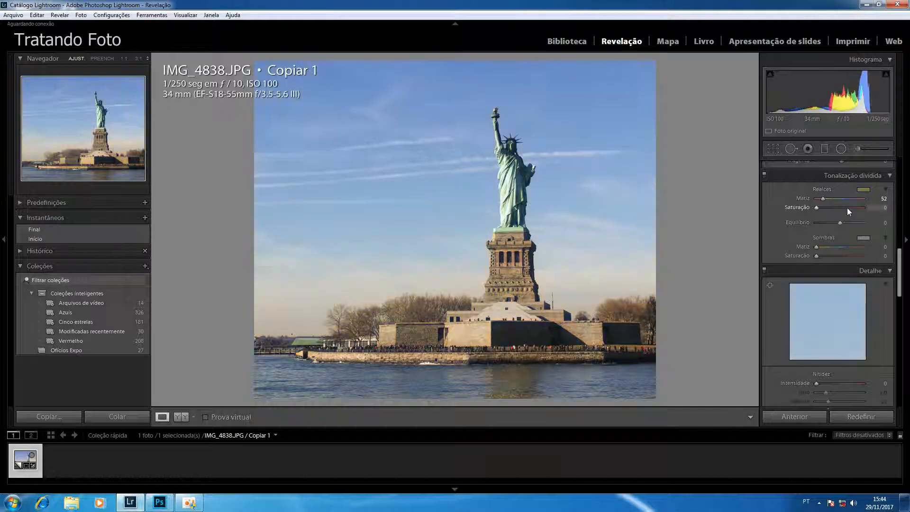
scroll(847, 208, "up", 1)
scroll(846, 207, "up", 1)
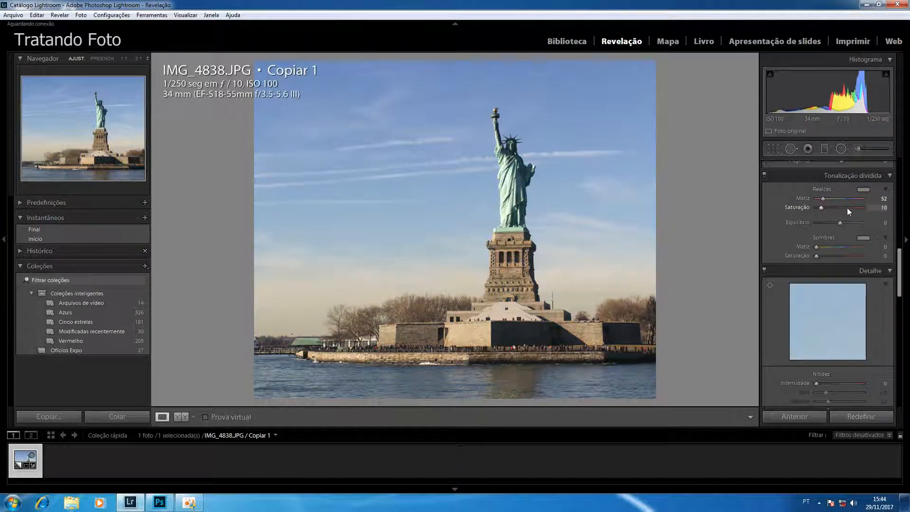
scroll(847, 208, "up", 1)
Tint the Sombras with the blue preset swatch at Matiz 215, set their Saturação to 5, and compare the photo without split toning.
left_click(864, 239)
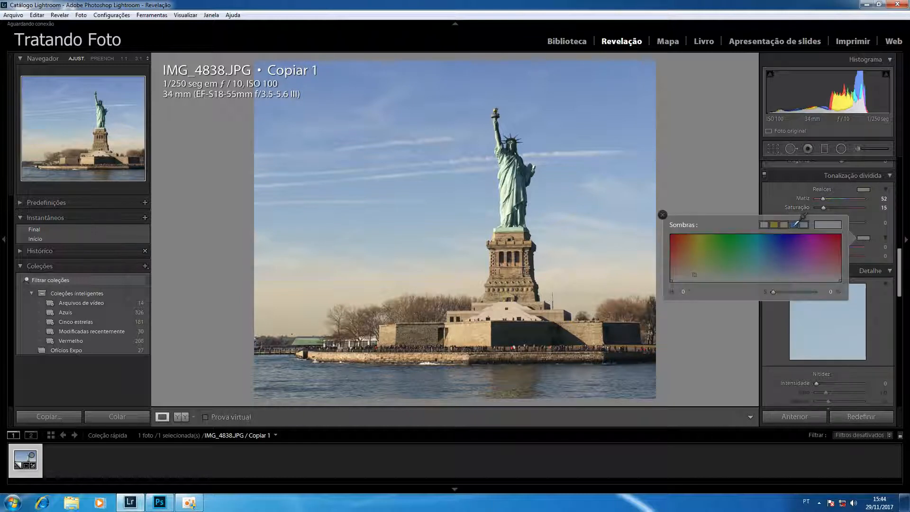
left_click(794, 224)
left_click(801, 216)
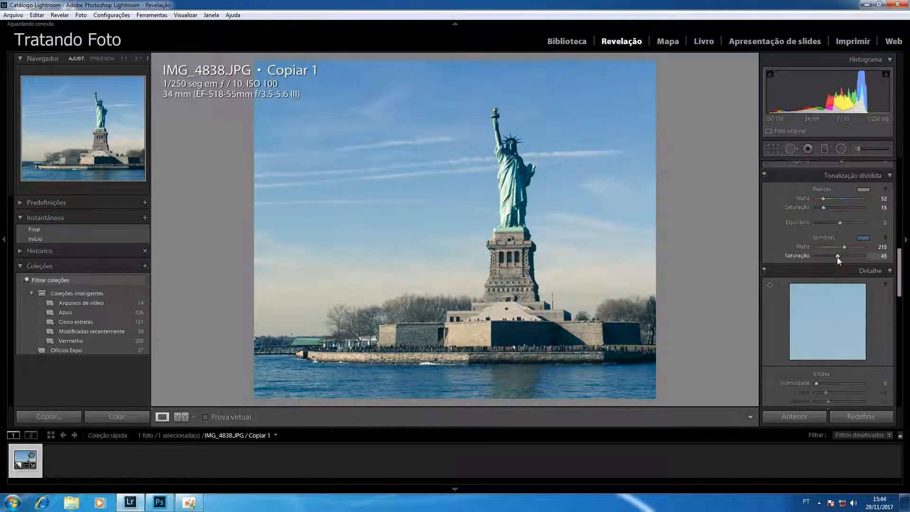
double_click(837, 257)
key("Up")
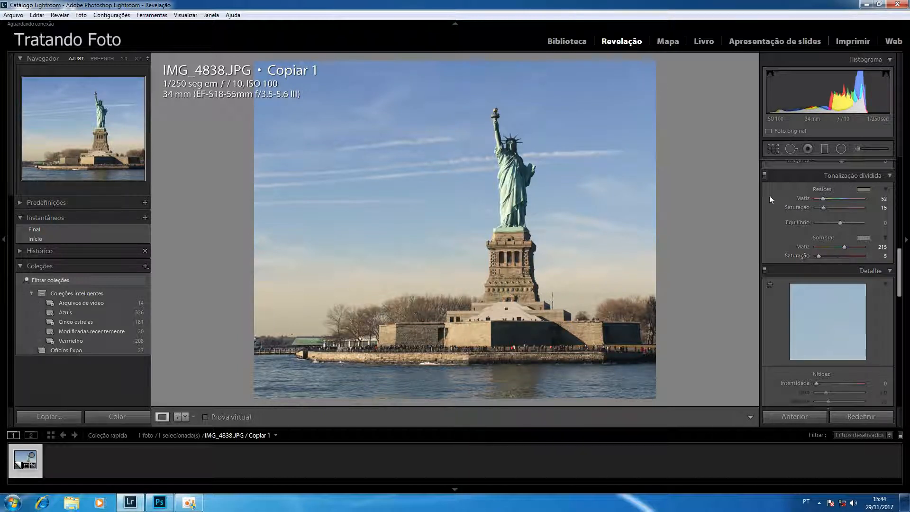
left_click(764, 175)
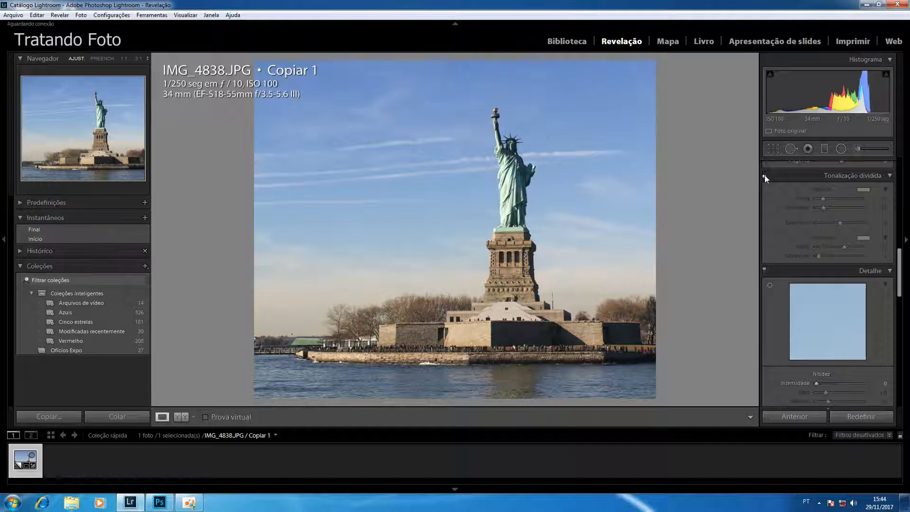
left_click(764, 176)
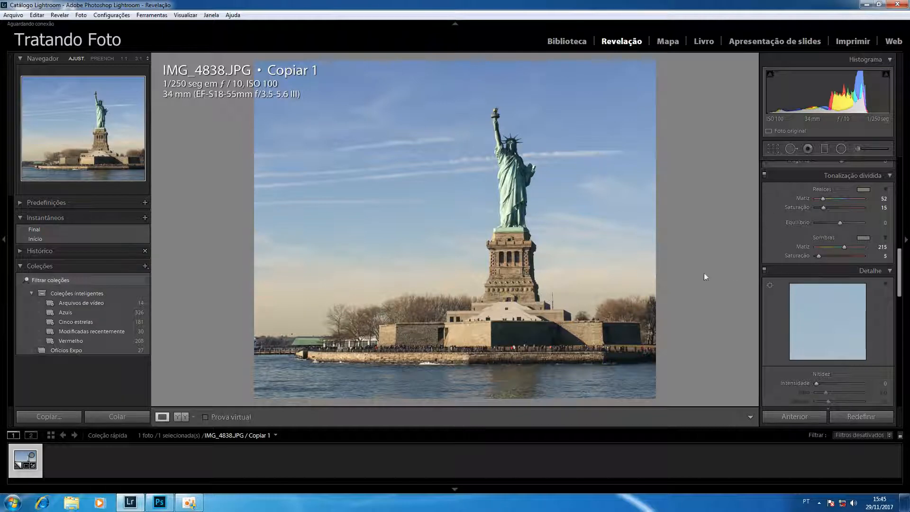
Set the Nitidez Intensidade to 20 while viewing the statue at 1:1, and return to the full photo.
left_click(509, 151)
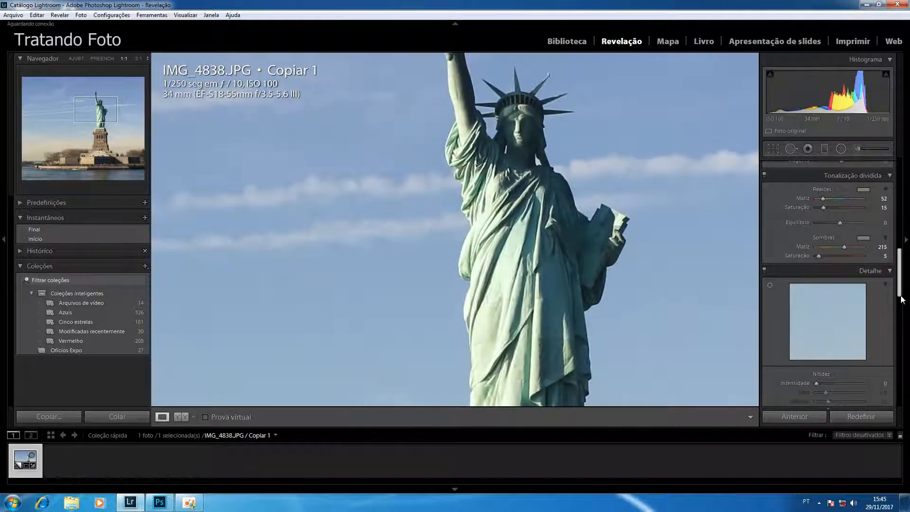
left_click_drag(902, 299, 902, 321)
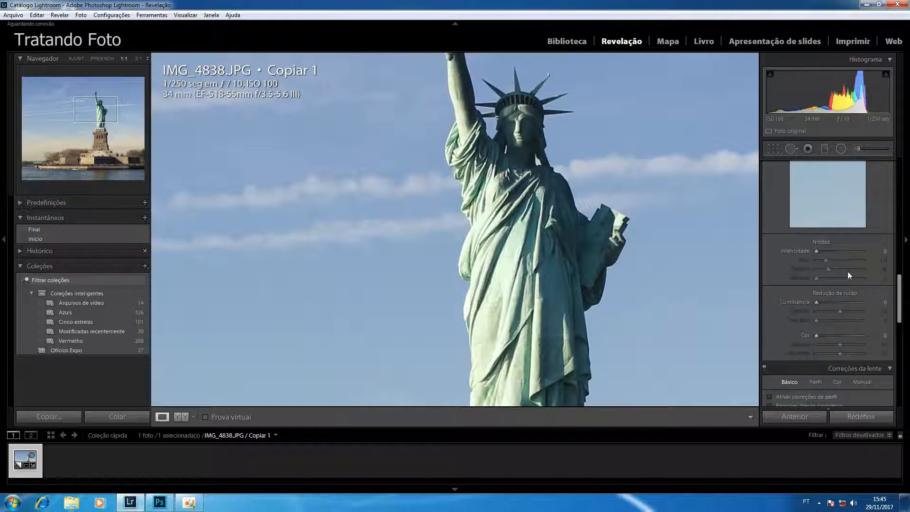
left_click(816, 250)
key("Up")
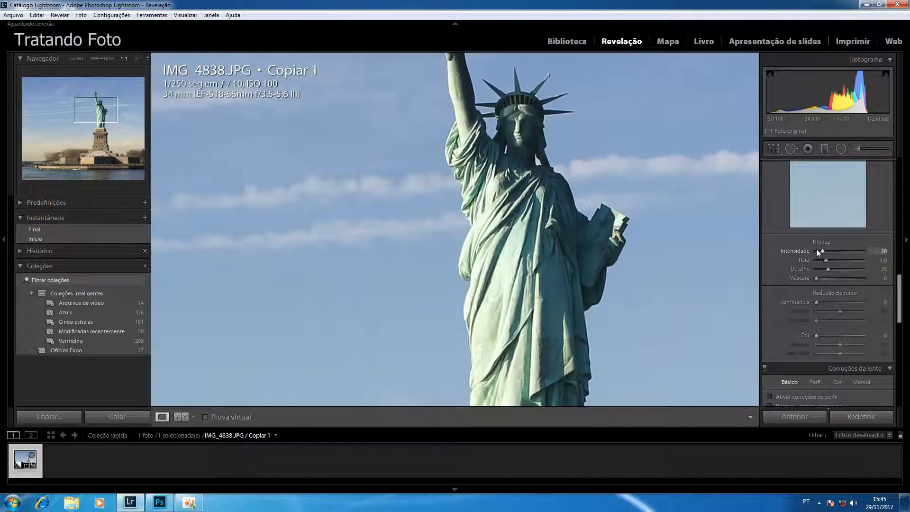
key("z")
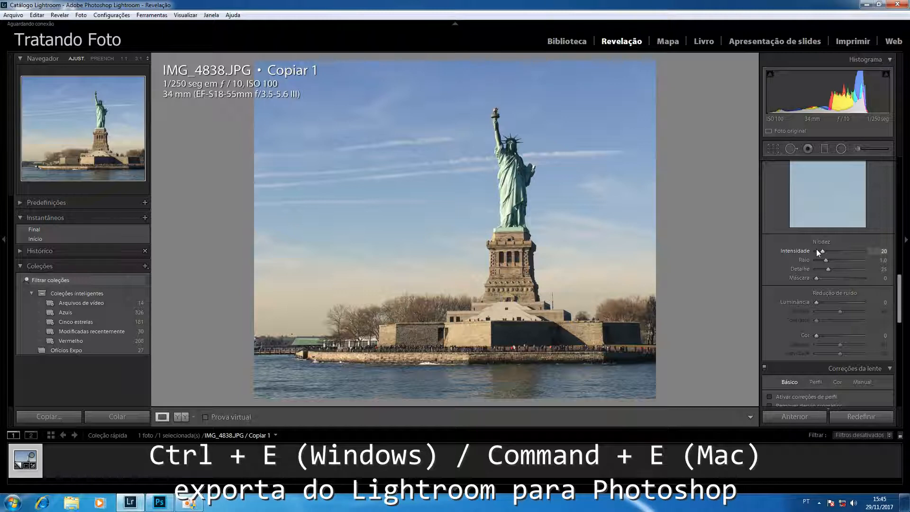
Send the edited statue photo from Lightroom to Photoshop and bring up the hand photo IMG_4328.CR2.
key("ctrl+e")
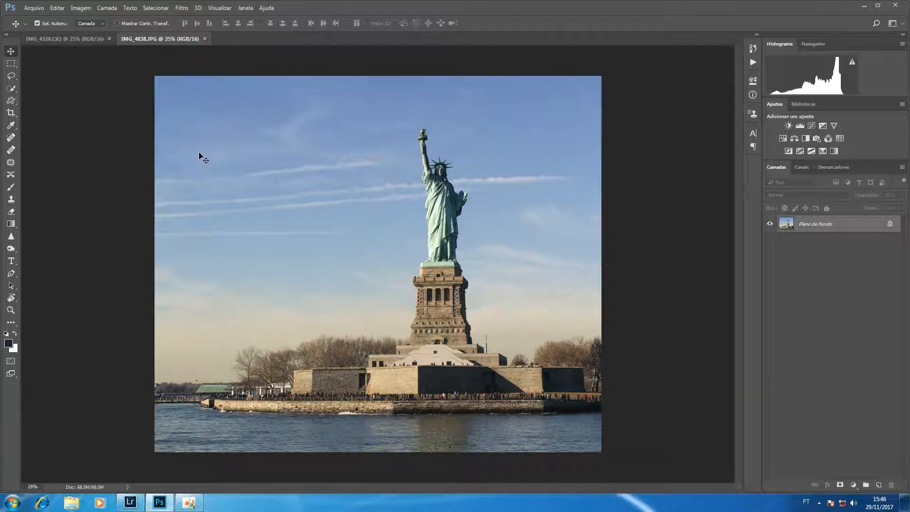
left_click(82, 41)
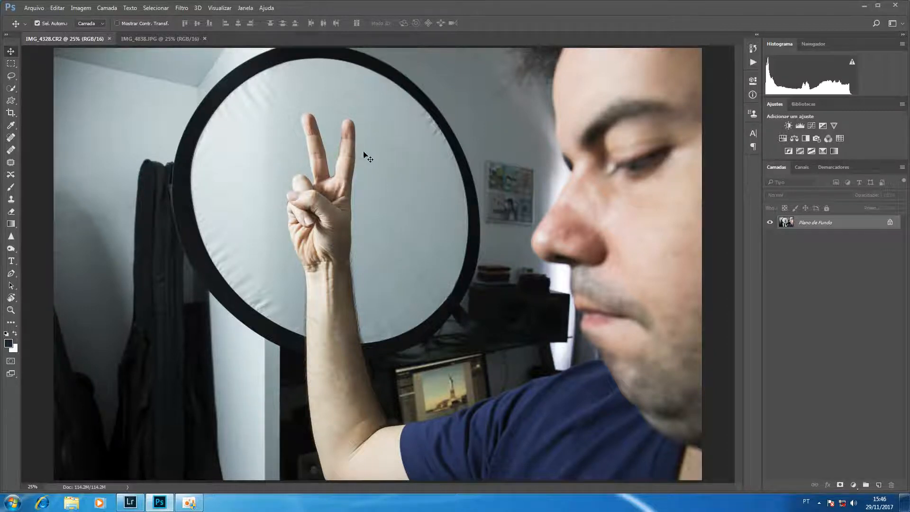
key("ctrl+Tab")
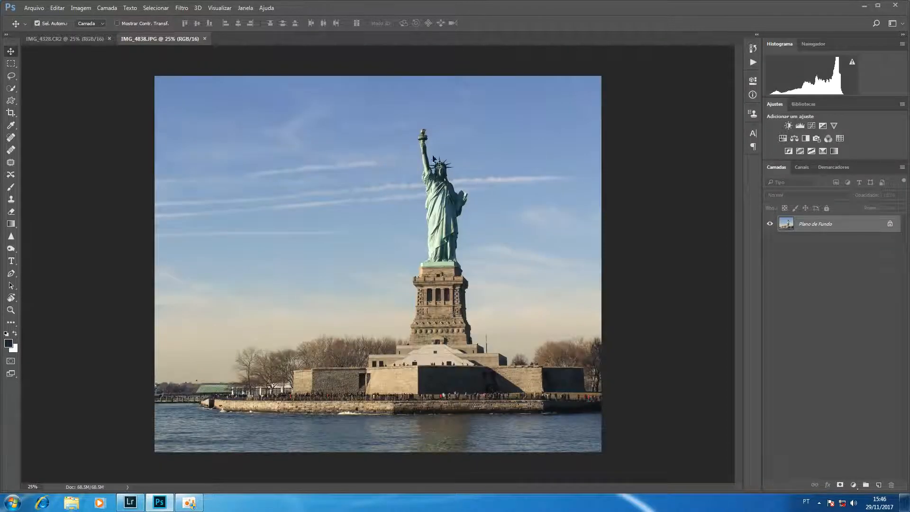
key("ctrl+Tab")
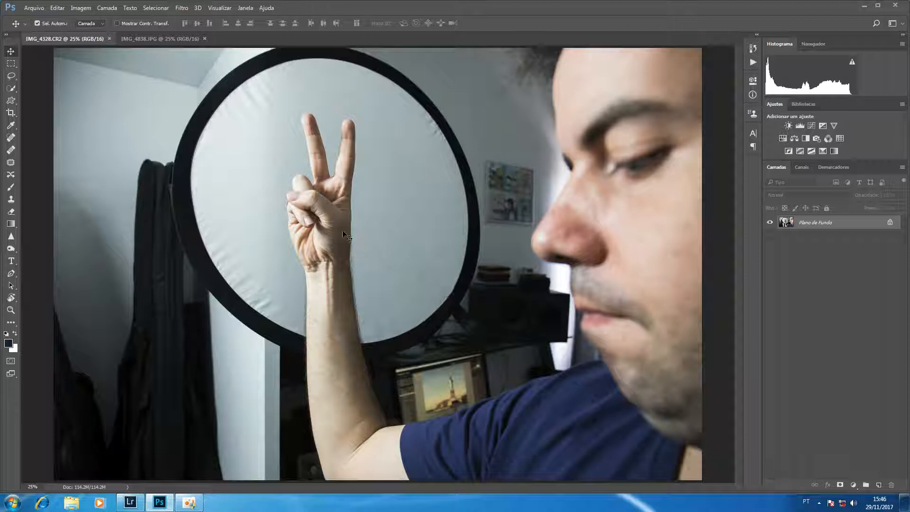
Copy a rectangular marquee selection around the raised hand and paste it into the statue photo IMG_4838.JPG.
left_click(11, 63)
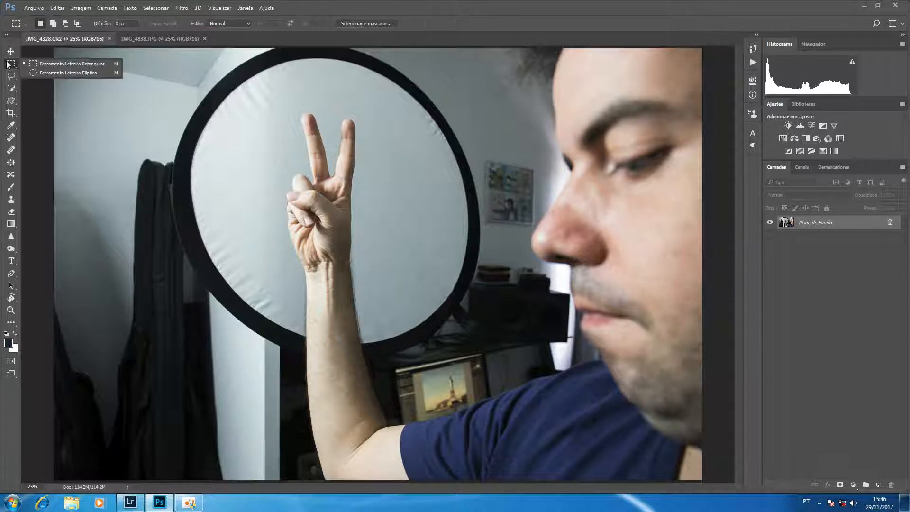
left_click(45, 67)
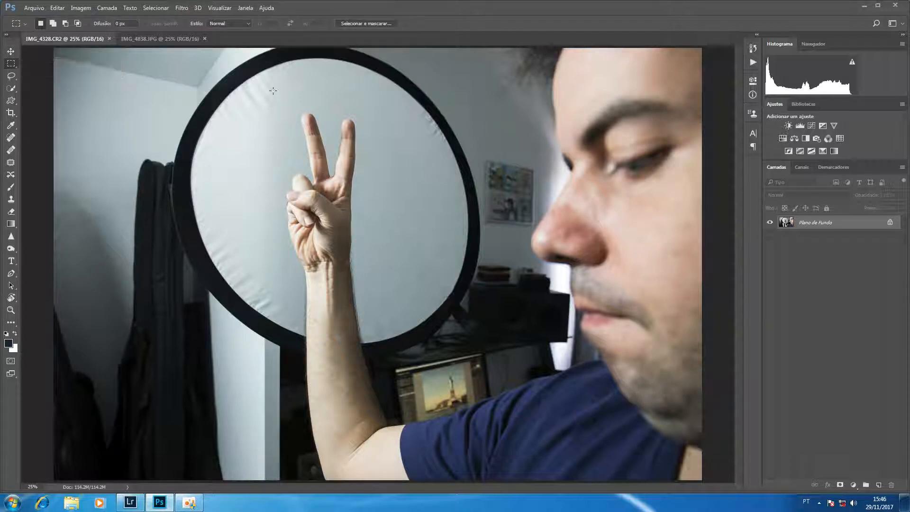
left_click_drag(267, 99, 383, 297)
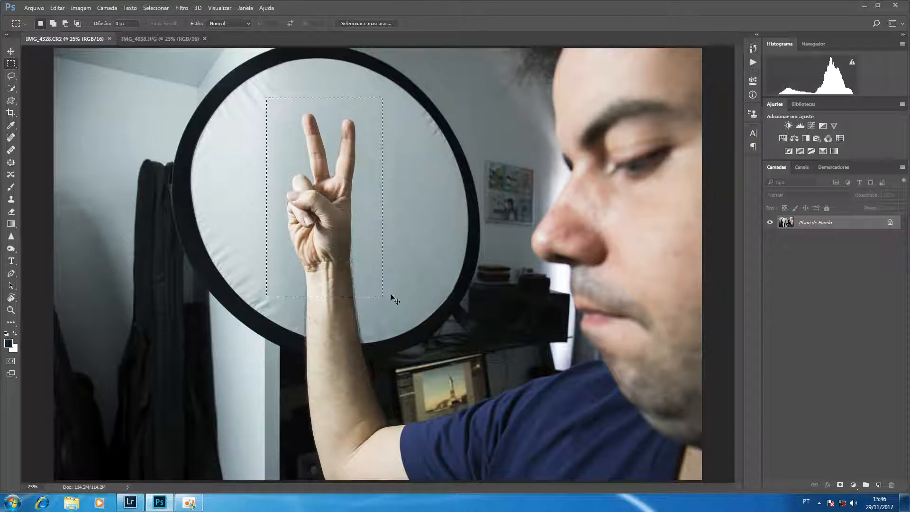
left_click(170, 37)
key("ctrl+v")
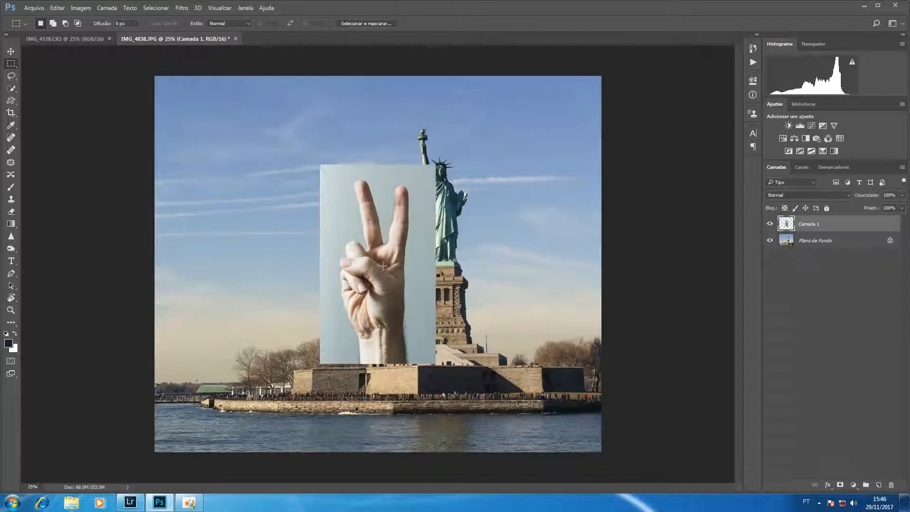
Move the pasted hand layer into the sky beside the statue and desaturate it to black and white.
left_click(10, 50)
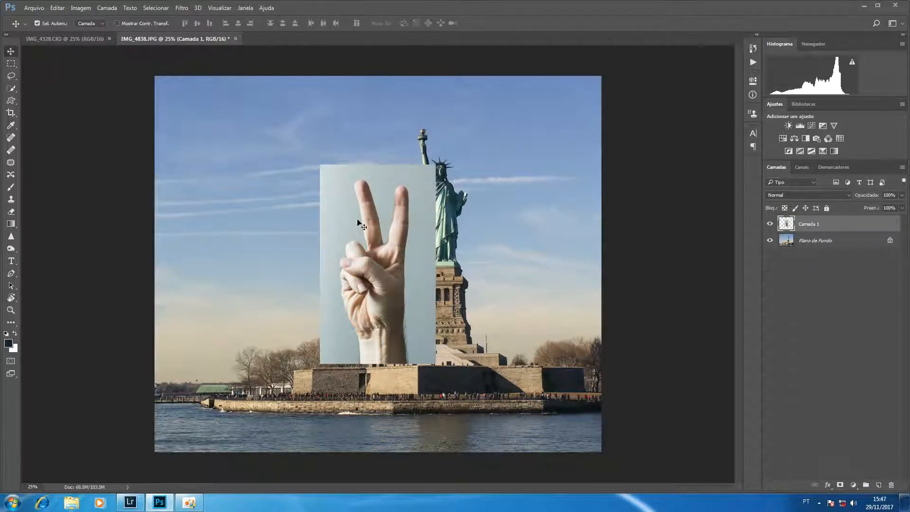
left_click_drag(367, 235, 318, 165)
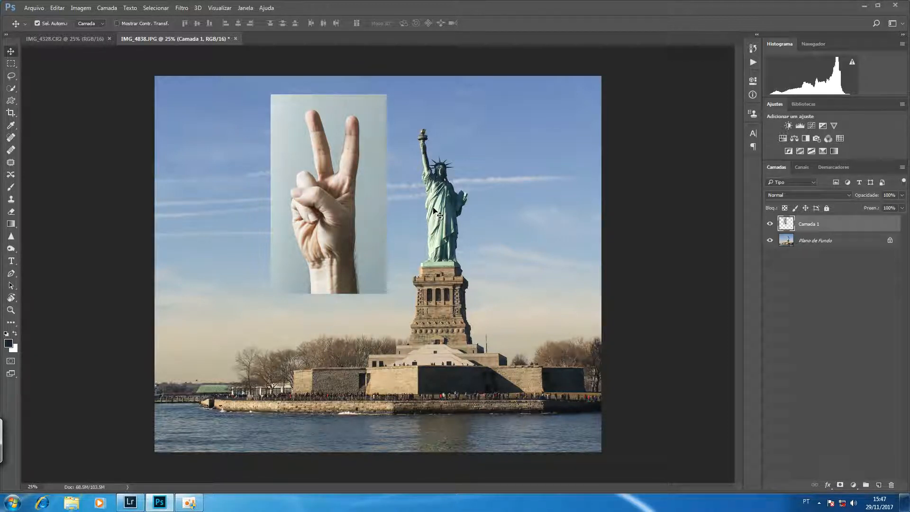
key("ctrl")
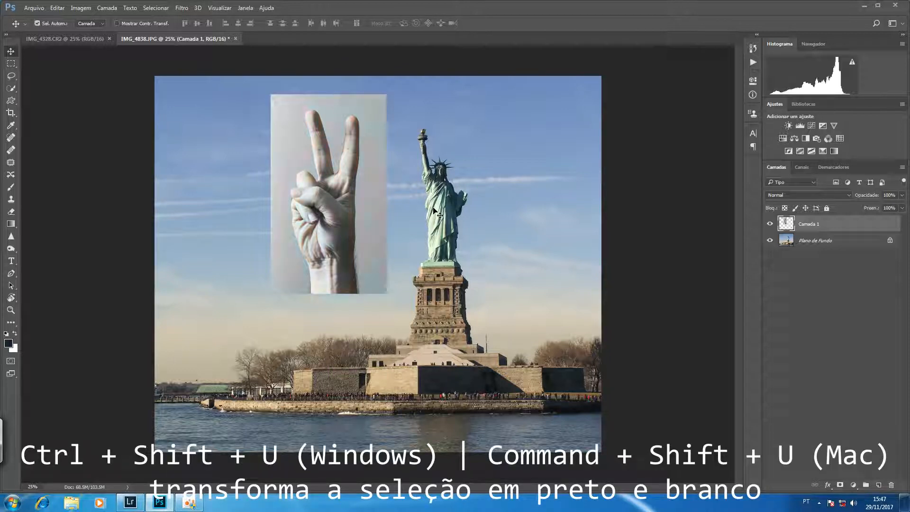
key("ctrl+shift+u")
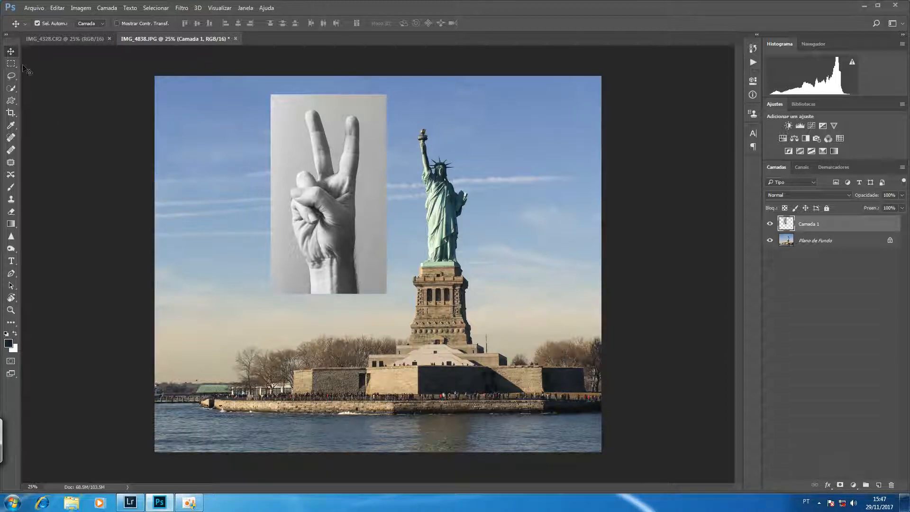
Select the hand on Camada 1 with the Quick Selection tool and open the selection in Selecionar e mascarar.
left_click(9, 90)
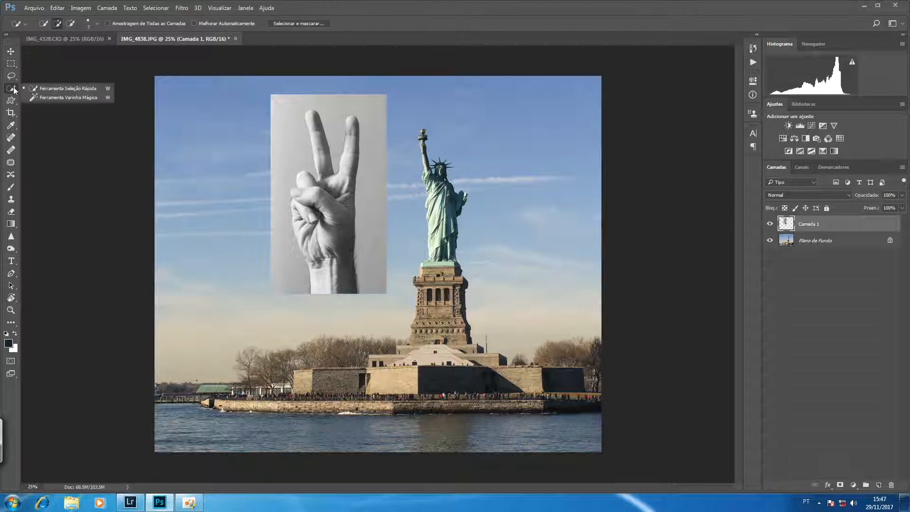
left_click(60, 89)
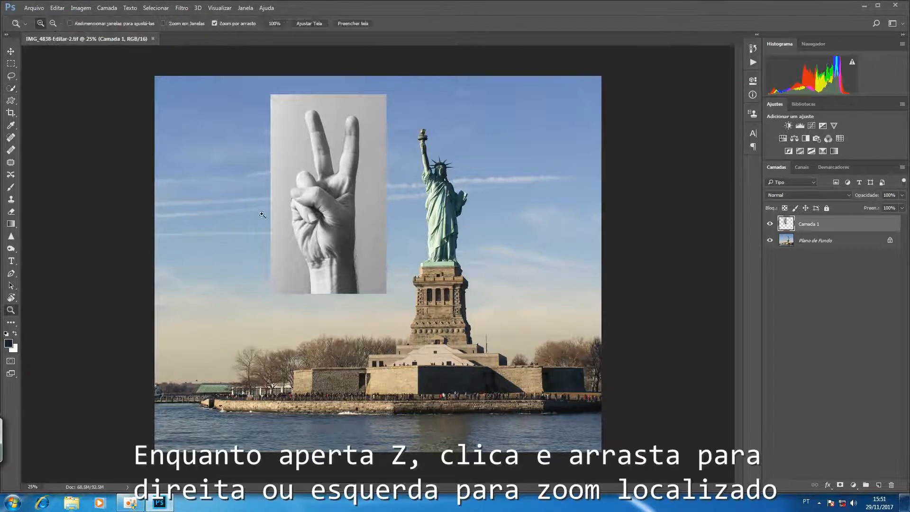
left_click_drag(299, 228, 401, 381)
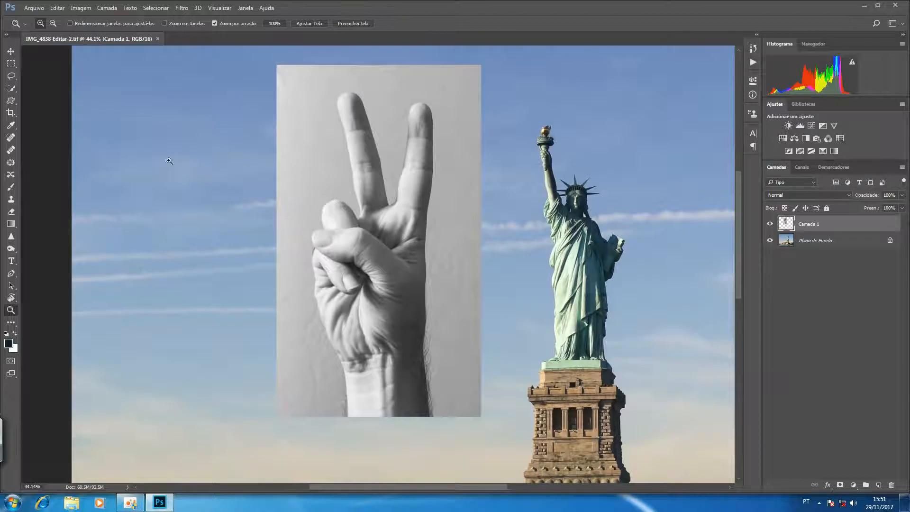
left_click(11, 89)
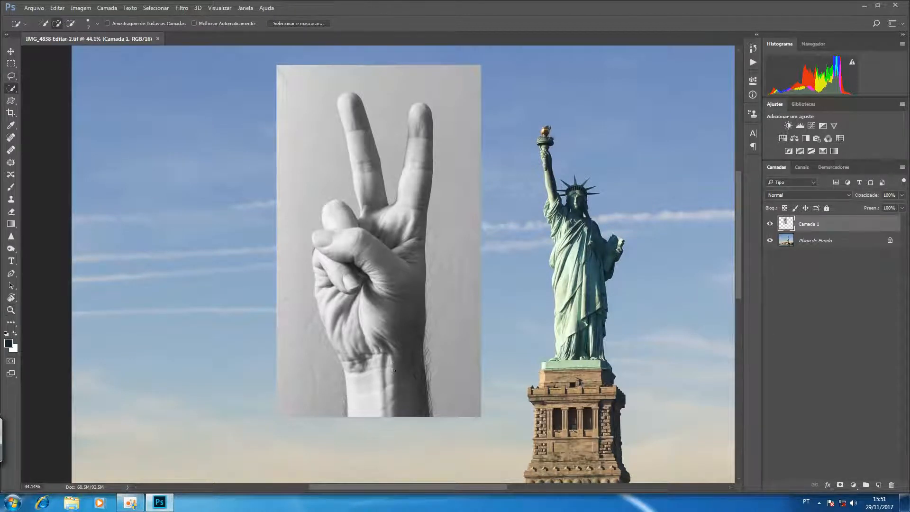
mouse_move(403, 370)
left_mouse_down()
mouse_move(424, 303)
mouse_move(423, 122)
mouse_move(381, 199)
mouse_move(349, 102)
mouse_move(421, 176)
left_mouse_up()
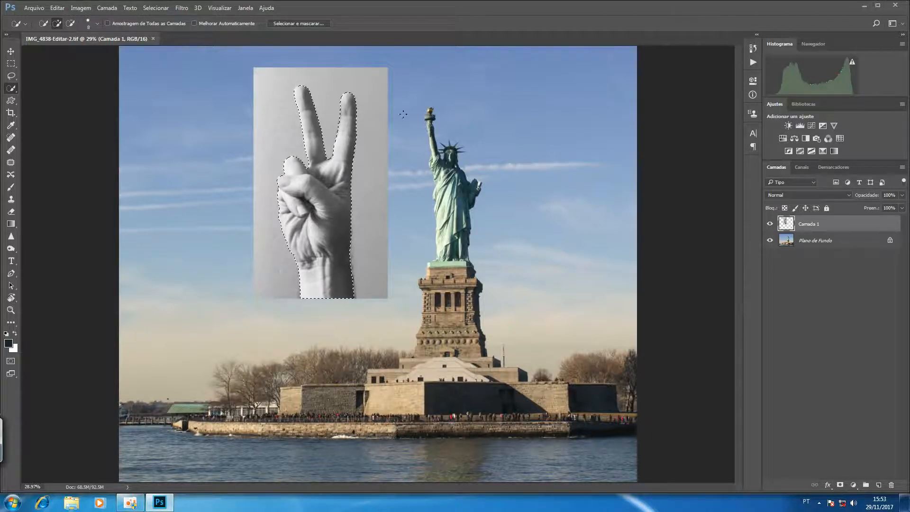
left_click(319, 25)
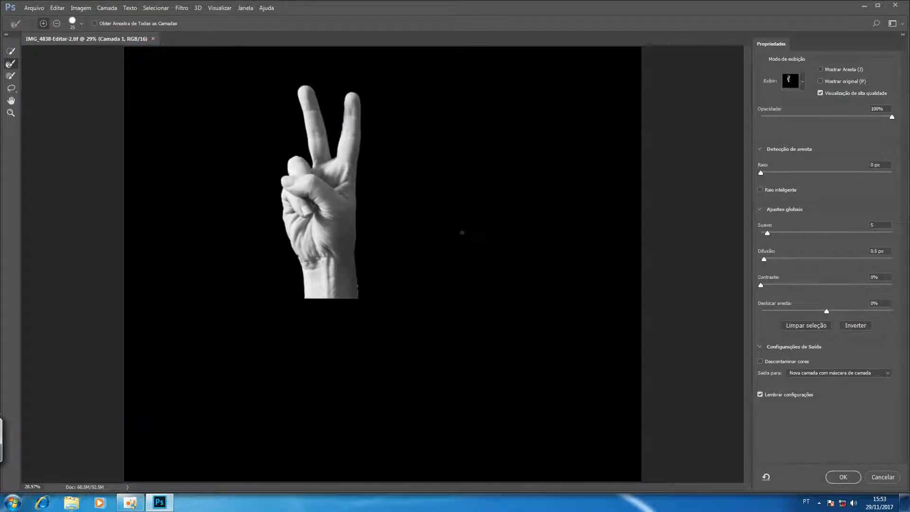
Smooth the hand selection's edge with a Suave value of 5.
key("ctrl+space")
left_click_drag(374, 253, 394, 258)
key("space")
left_click_drag(383, 227, 445, 270)
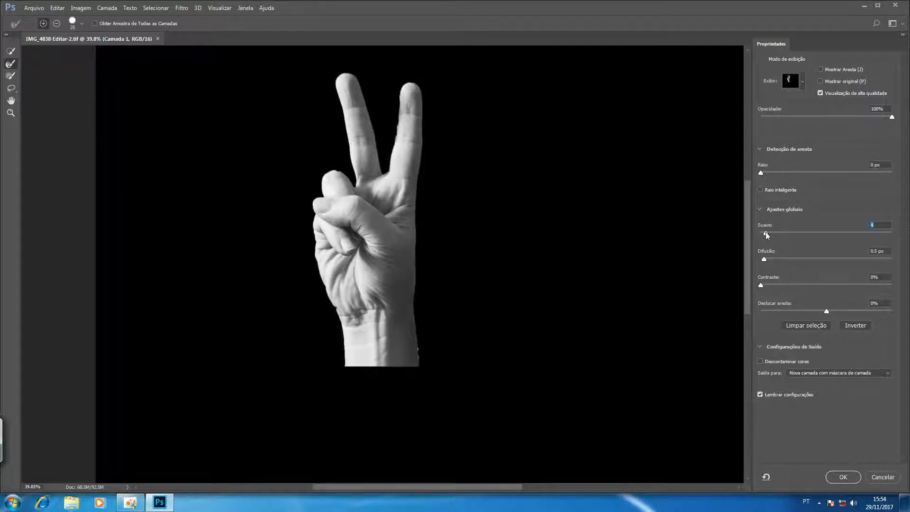
key("Up")
key("Up")
key("Up")
type("5z")
left_click_drag(418, 228, 444, 234)
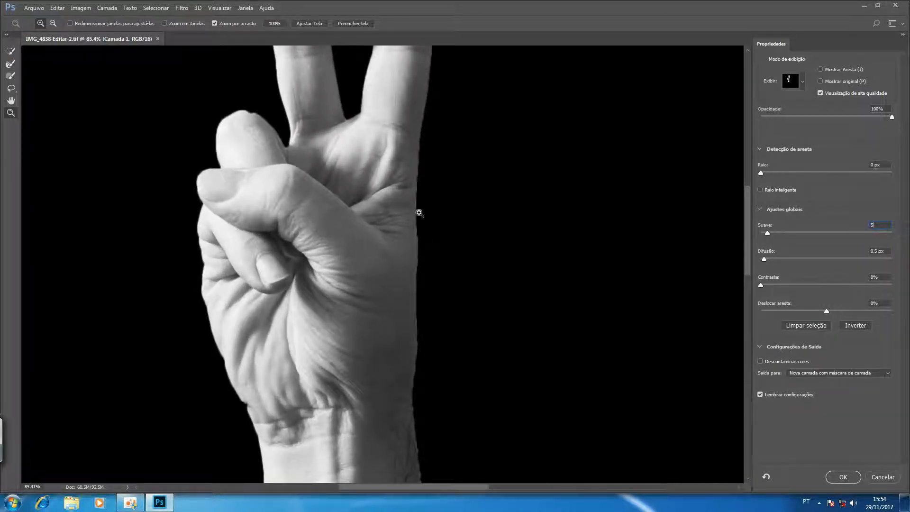
left_click_drag(394, 193, 487, 325)
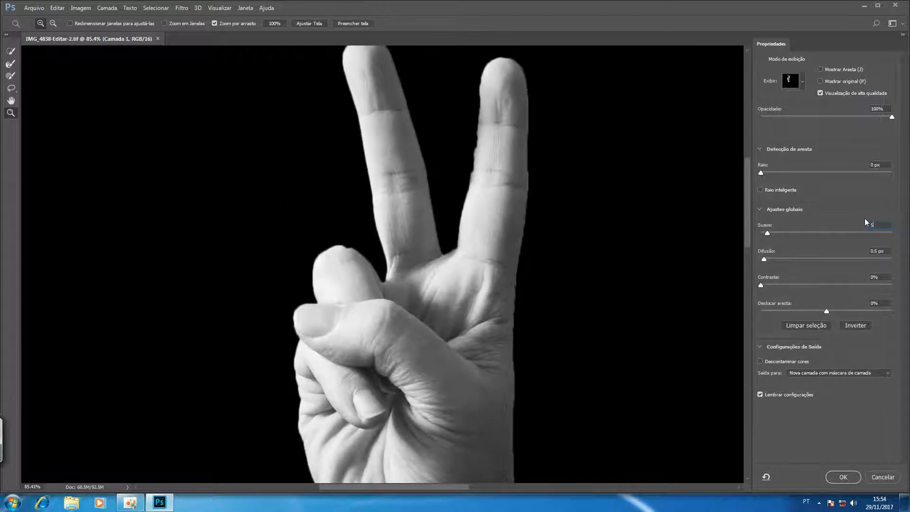
key("BackSpace")
type("0")
key("ctrl+z")
Keep Difusão at 0.5 px, turn on Descontaminar cores and output the hand as a Nova camada com máscara de camada.
left_click_drag(763, 262, 758, 261)
key("Up")
key("Up")
key("Up")
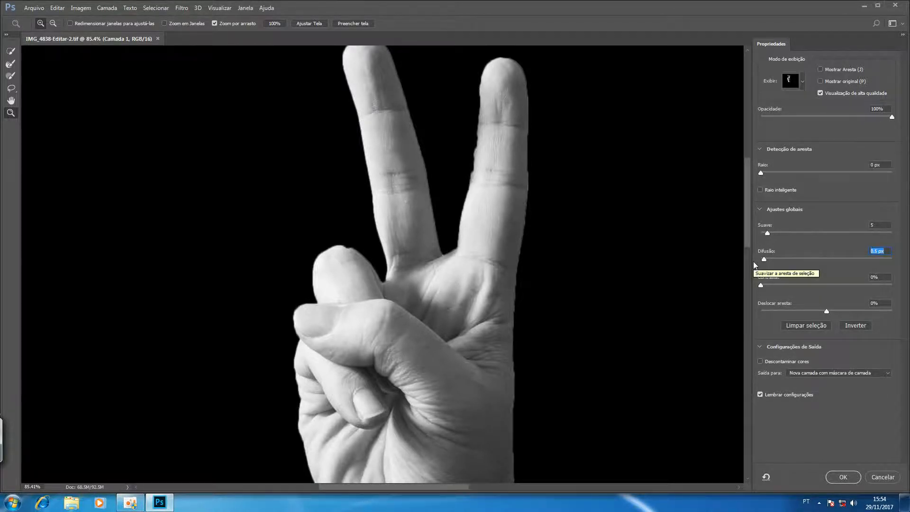
left_click(669, 254, "alt")
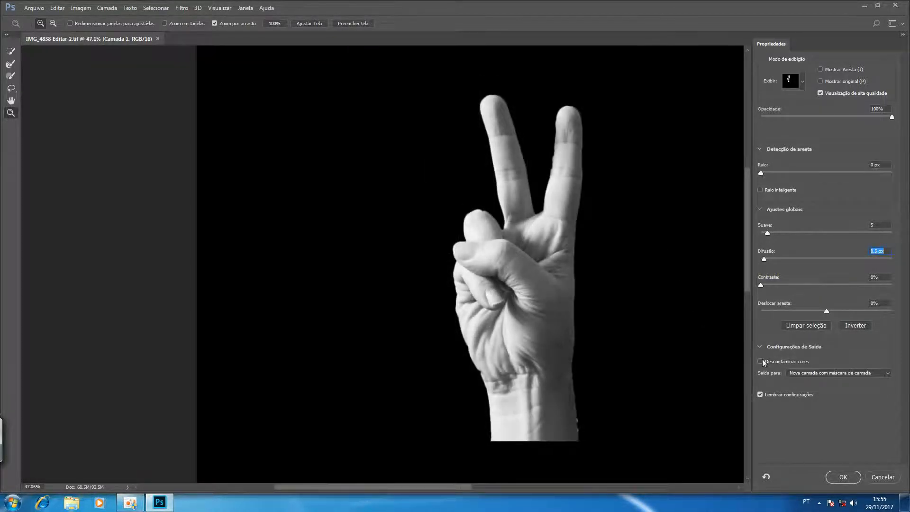
left_click(761, 361)
left_click(843, 477)
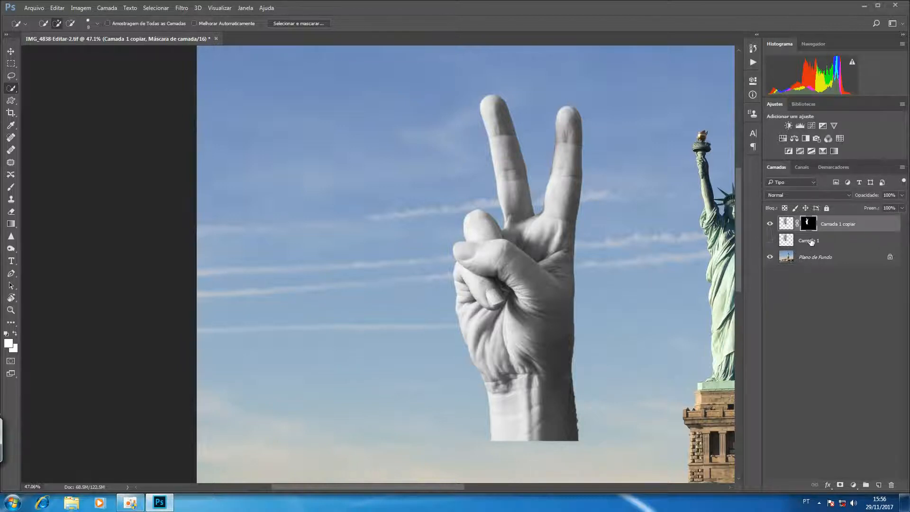
Rename the hidden layer Camada 1 as "Mão original" and the masked copy above it as "Mão usada".
double_click(813, 239)
key("ctrl+alt+r")
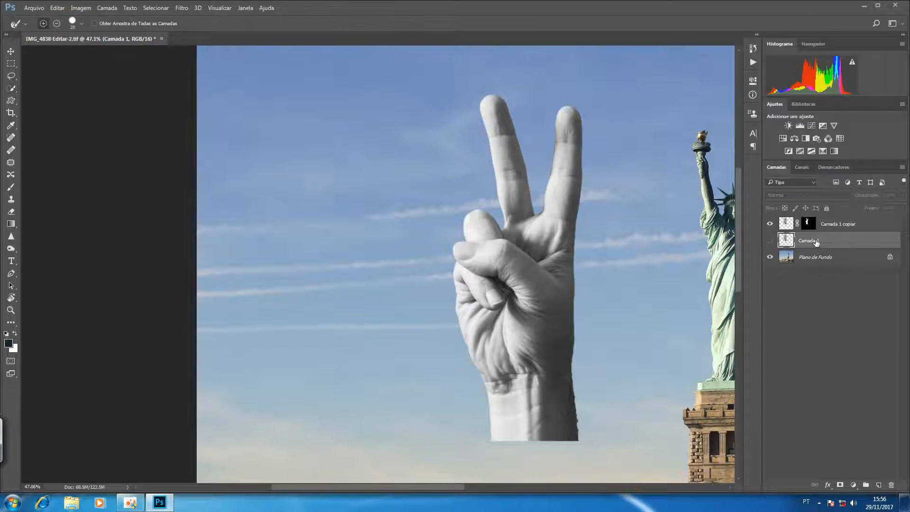
double_click(813, 240)
type("Mão original")
key("Return")
double_click(830, 223)
type("Mão ")
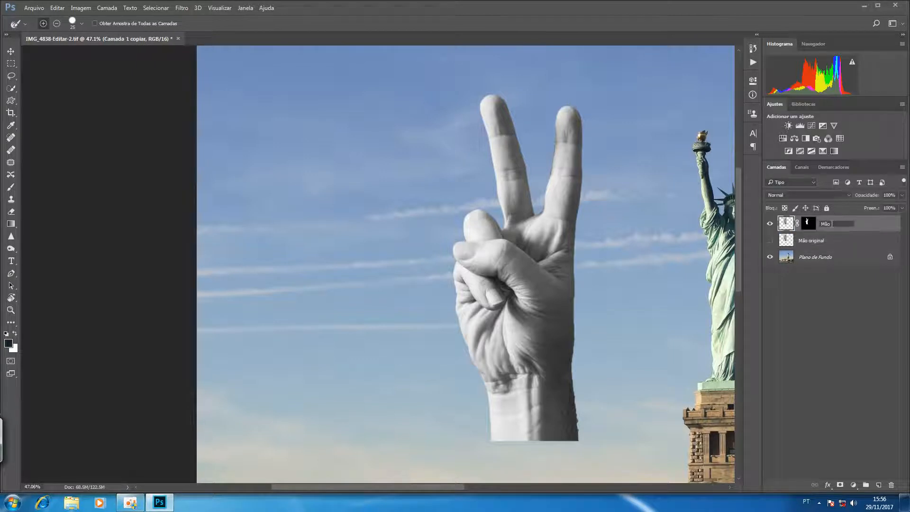
type("usada")
key("Return")
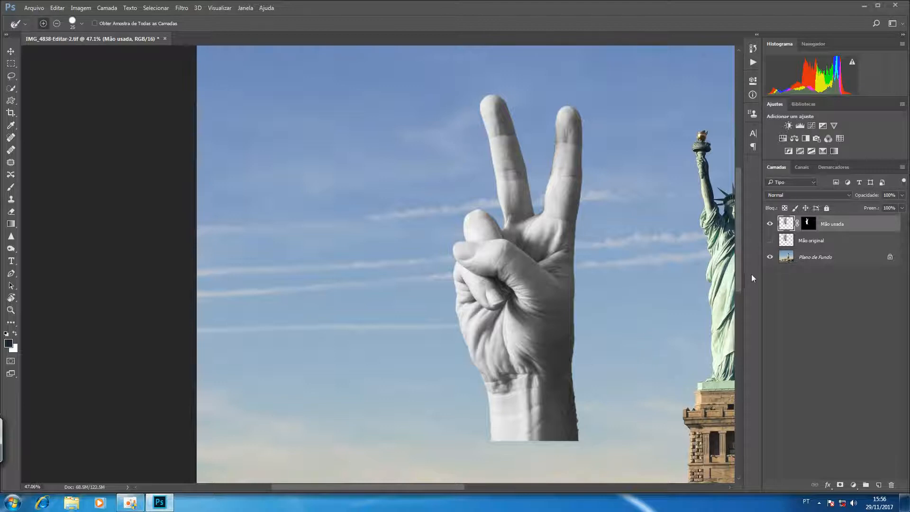
Activate the layer mask of Mão usada and ready the Brush tool with black as the foreground color.
left_click(807, 227)
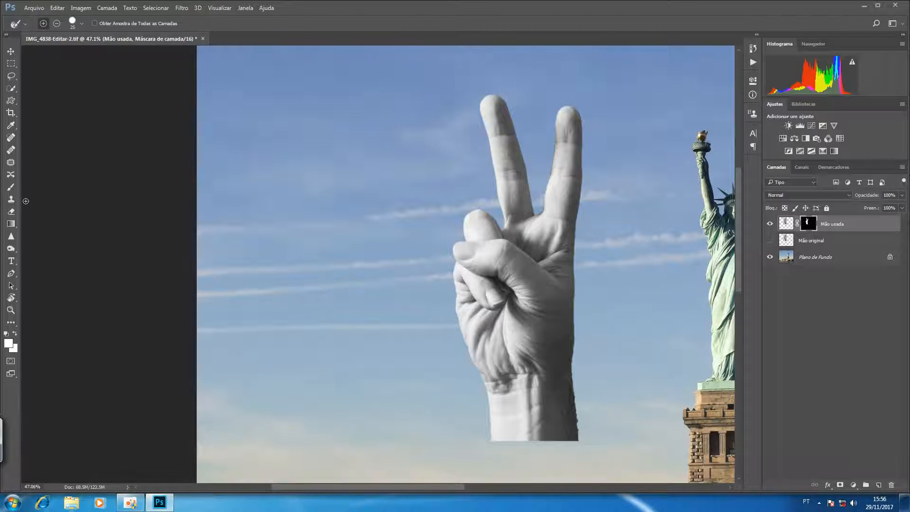
left_click(11, 187)
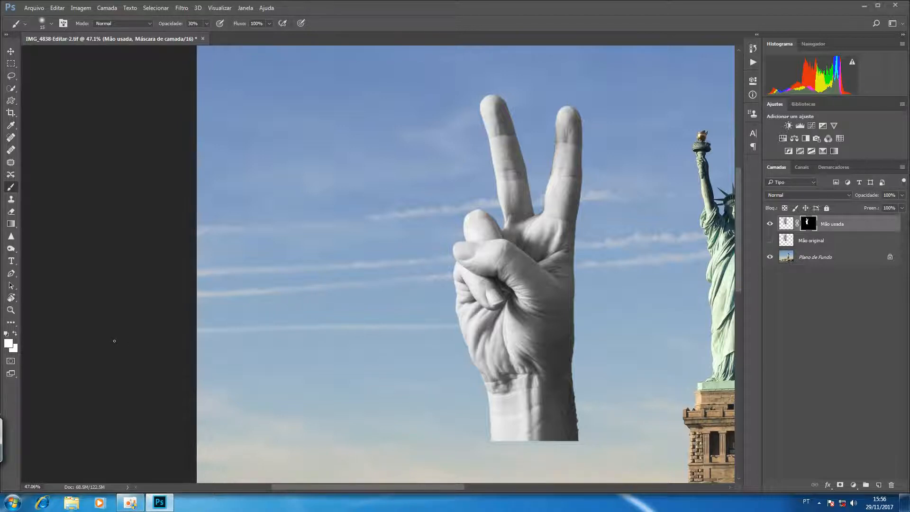
key("d")
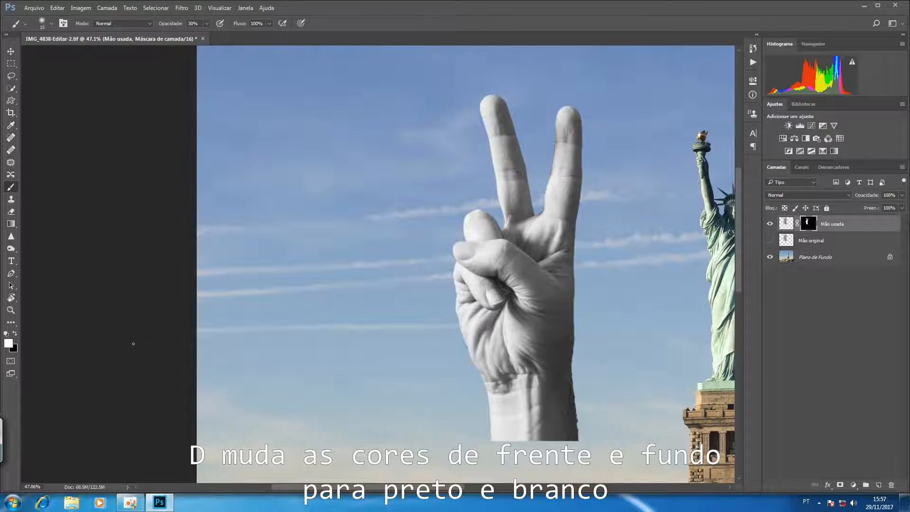
key("x")
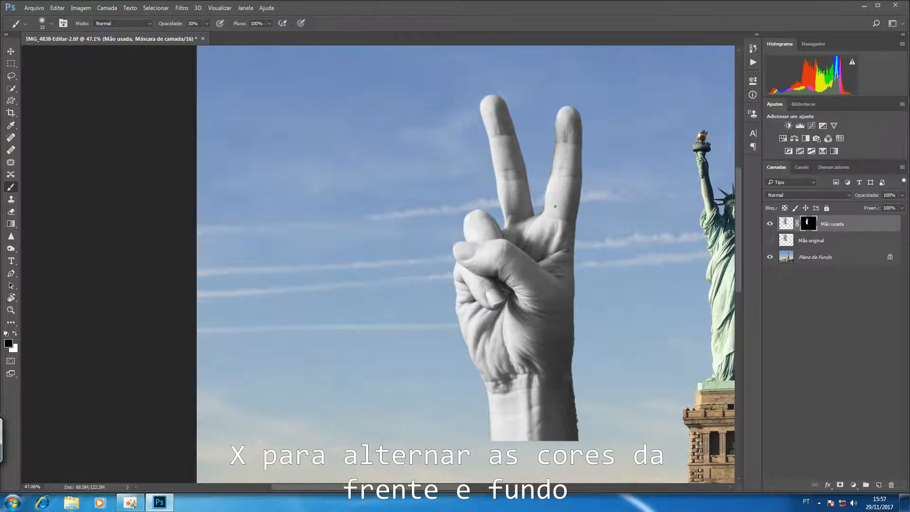
key("z")
mouse_move(574, 202)
left_mouse_down()
mouse_move(611, 215)
mouse_move(579, 248)
mouse_move(577, 280)
left_mouse_up()
key("b")
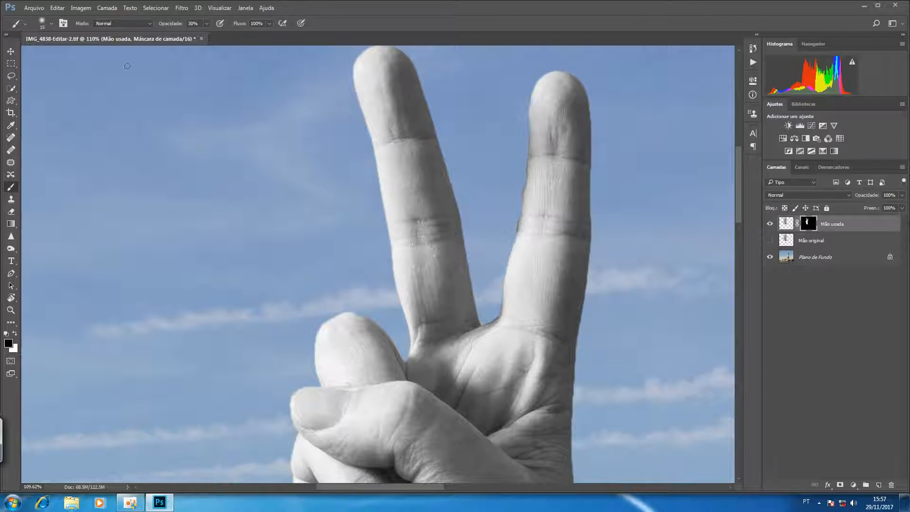
Raise the brush hardness and set its size to 30 px and its opacity to 100%.
left_click(51, 23)
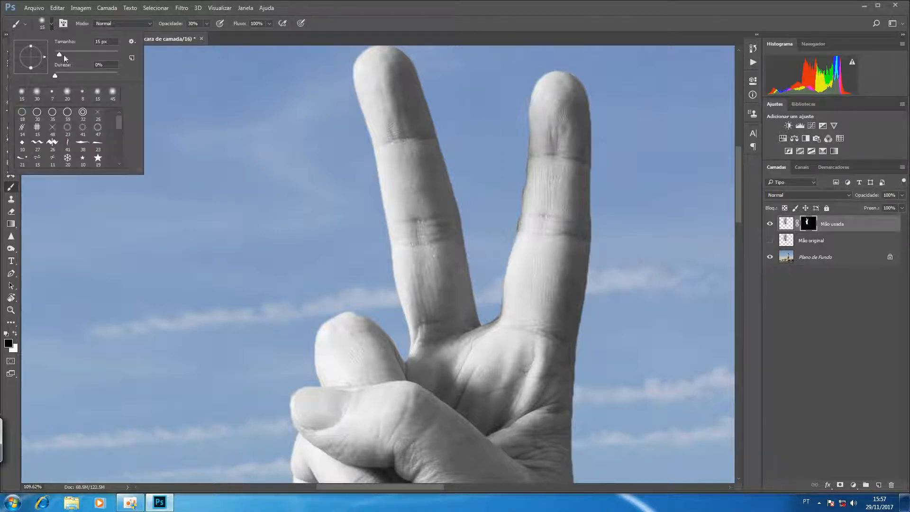
left_click_drag(52, 73, 94, 73)
left_click(523, 223)
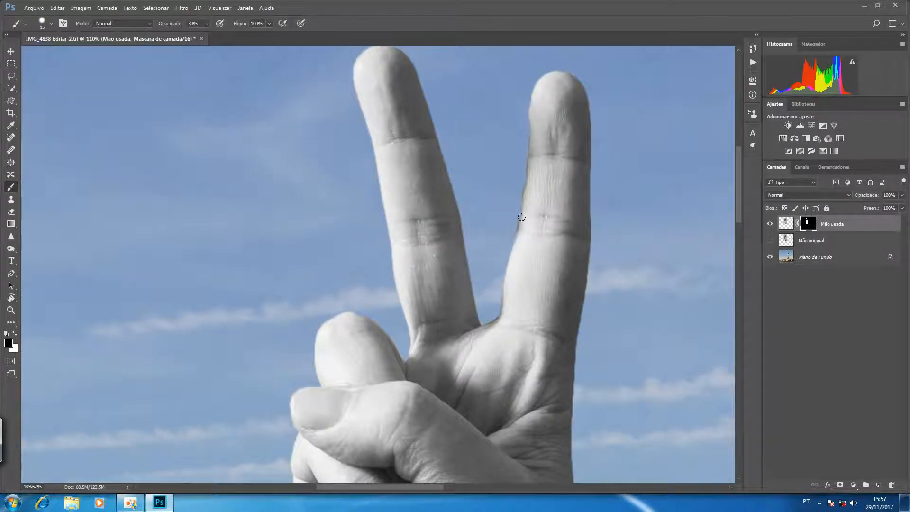
key("bracketright")
key("bracketright")
key("bracketright")
left_click(207, 24)
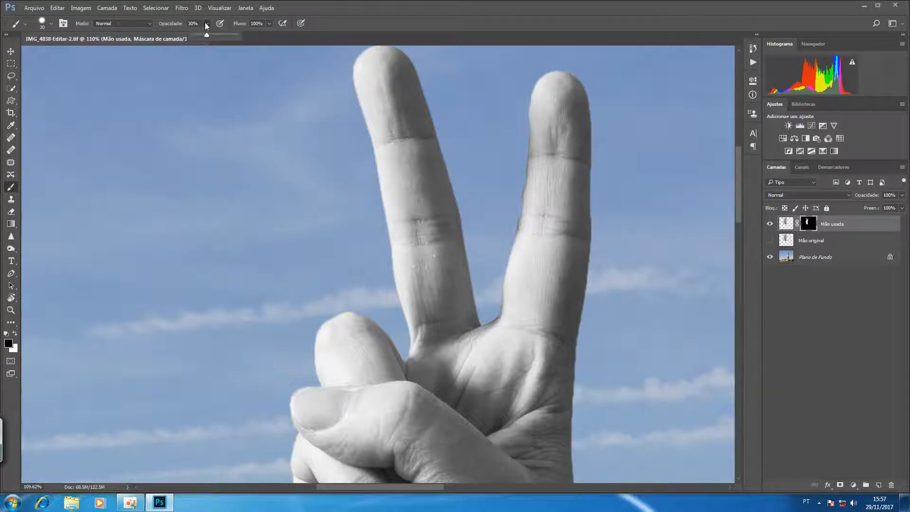
left_click(527, 247)
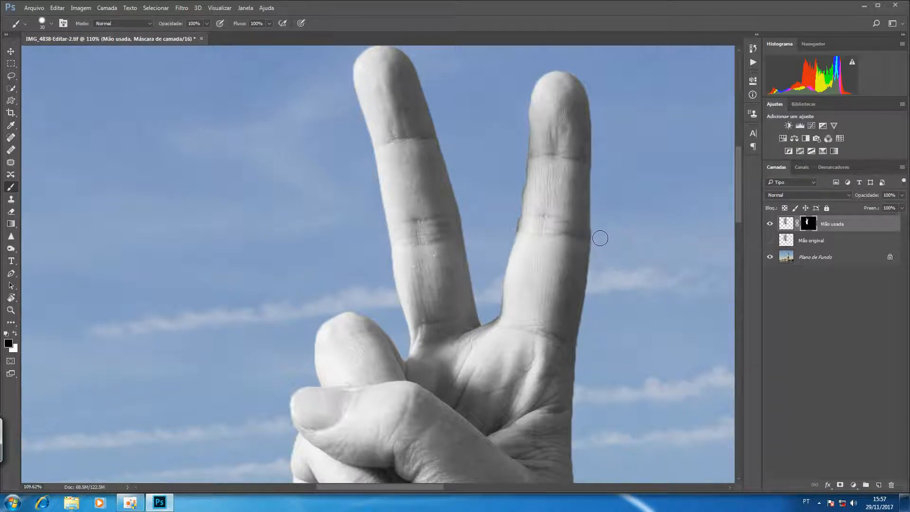
Clean up the mask in black along the hand's shaded edge and wrist with a 50 px brush.
left_click_drag(626, 337, 631, 237)
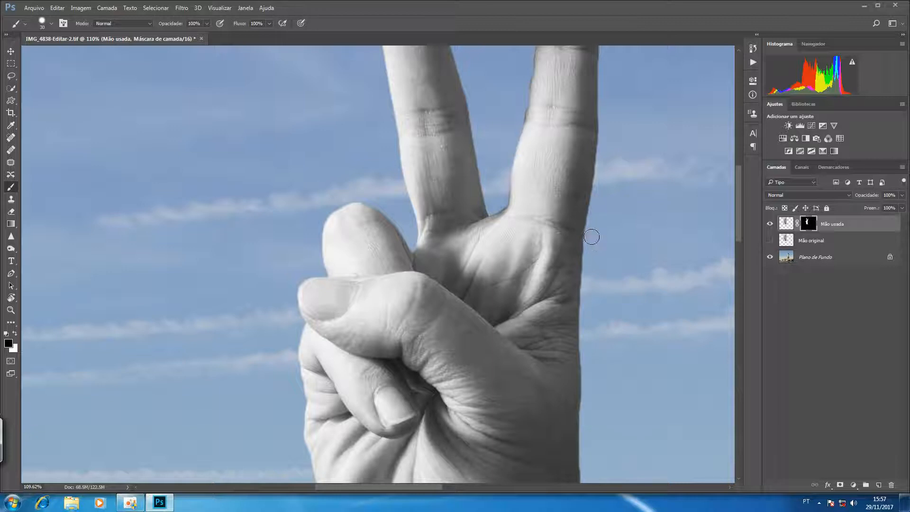
mouse_move(638, 314)
left_mouse_down()
mouse_move(640, 231)
mouse_move(613, 305)
left_mouse_up()
key("]")
key("]")
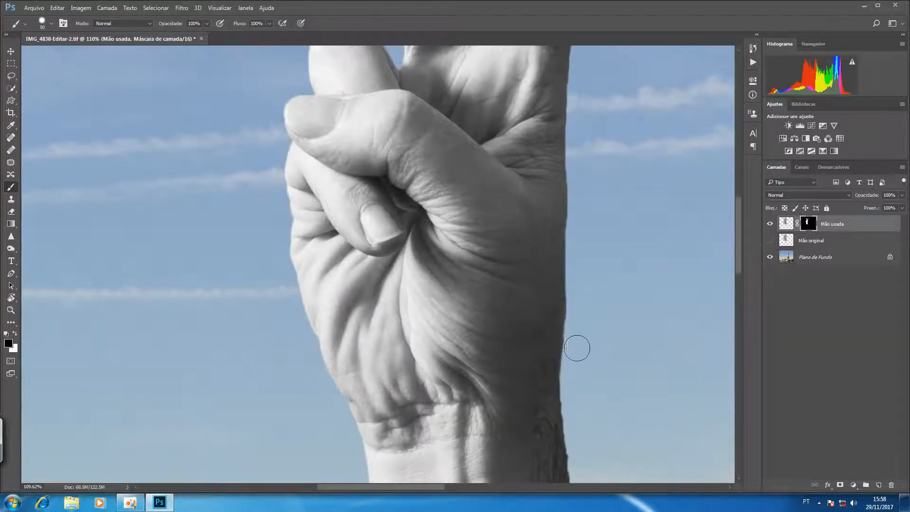
scroll(580, 433, "down", 3)
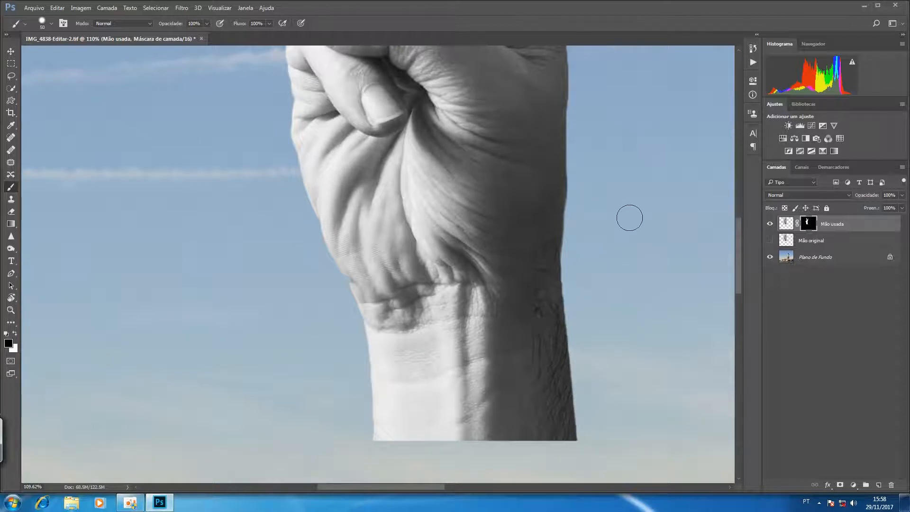
scroll(627, 215, "up", 10)
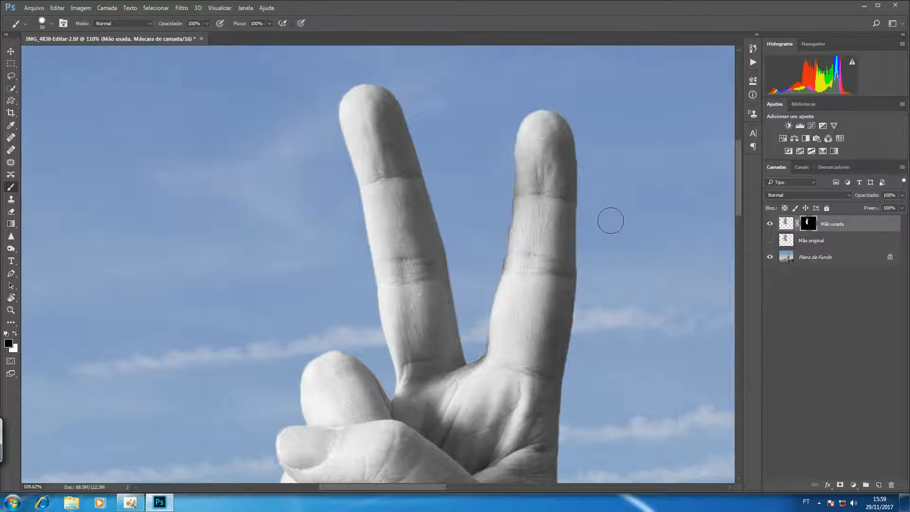
Touch up the hand's mask edges in white with a 20 px brush and fit the whole image in view.
key("x")
key("bracketleft")
key("bracketleft")
key("bracketleft")
key("bracketleft")
key("bracketleft")
key("bracketleft")
left_click_drag(506, 389, 518, 284)
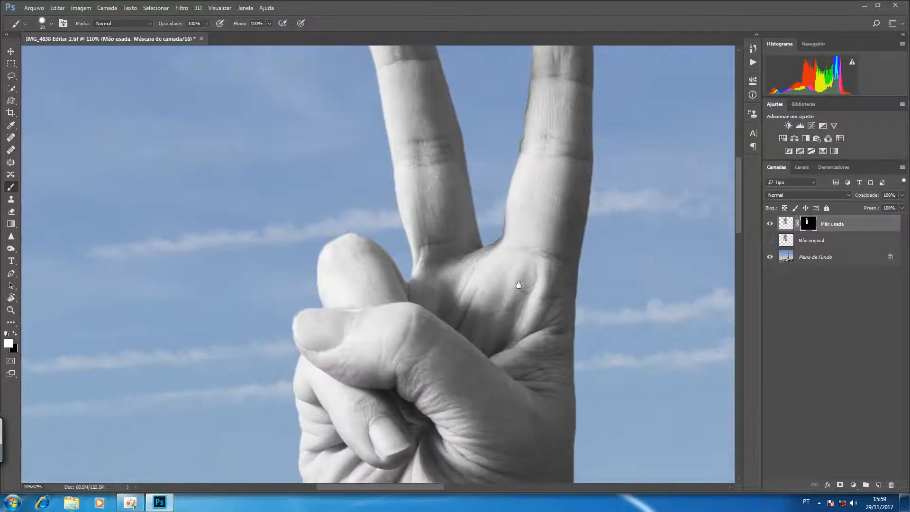
mouse_move(514, 331)
left_mouse_down()
mouse_move(518, 227)
mouse_move(512, 250)
left_mouse_up()
left_click_drag(549, 168, 554, 426)
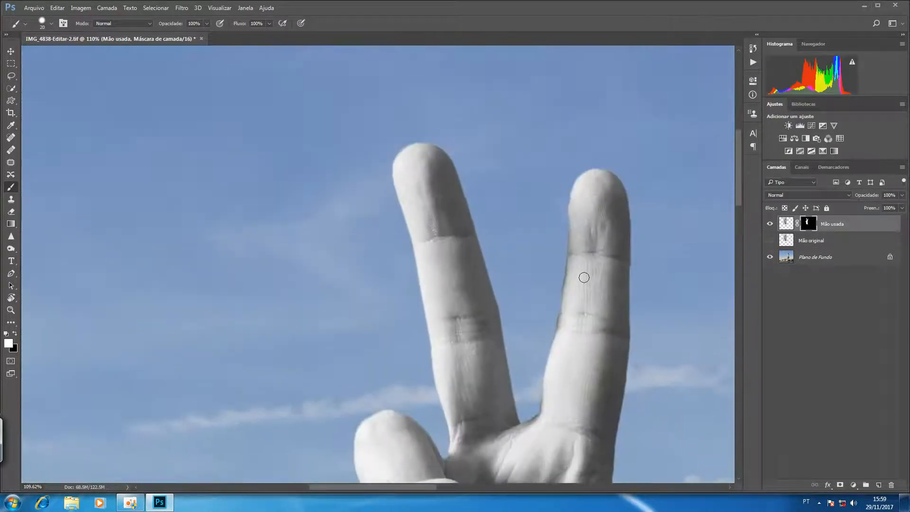
key("ctrl+0")
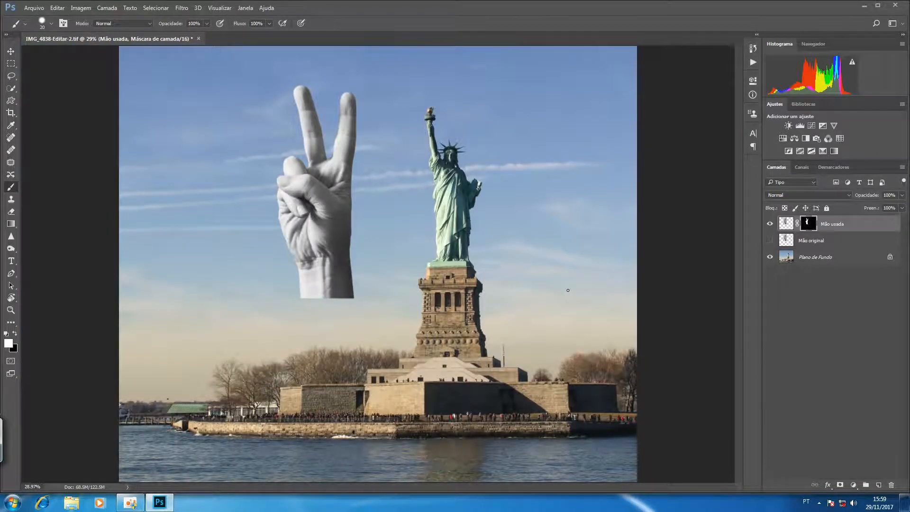
Hide the Mão usada layer and add a new empty layer directly above Plano de Fundo.
left_click(771, 225)
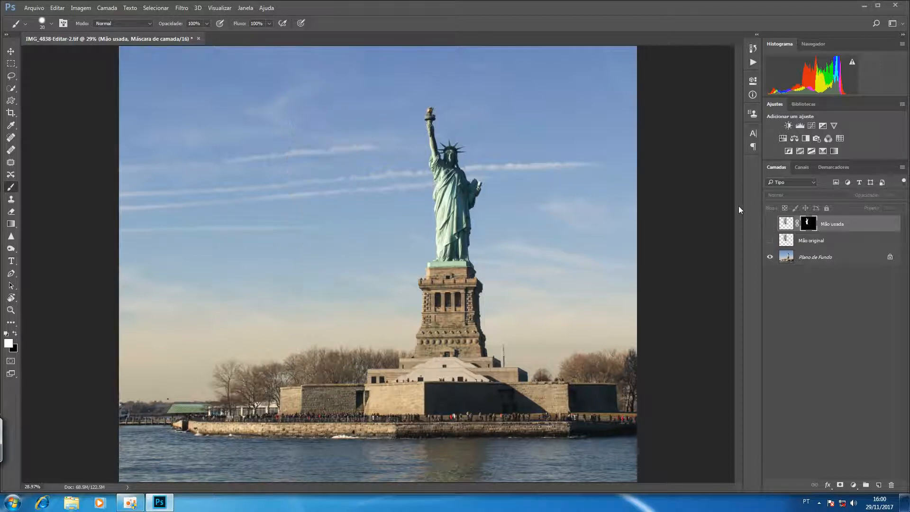
key("z")
mouse_move(436, 145)
left_mouse_down()
mouse_move(473, 151)
mouse_move(497, 244)
left_mouse_up()
key("b")
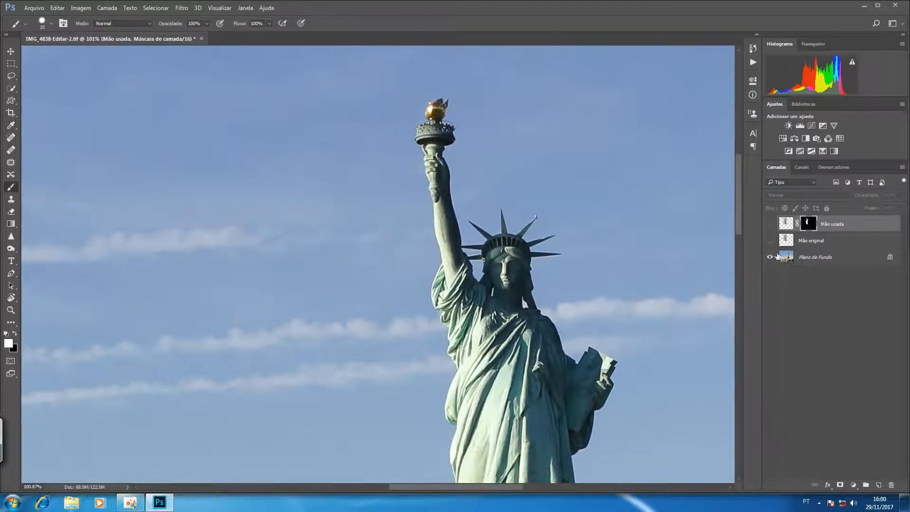
left_click(821, 258)
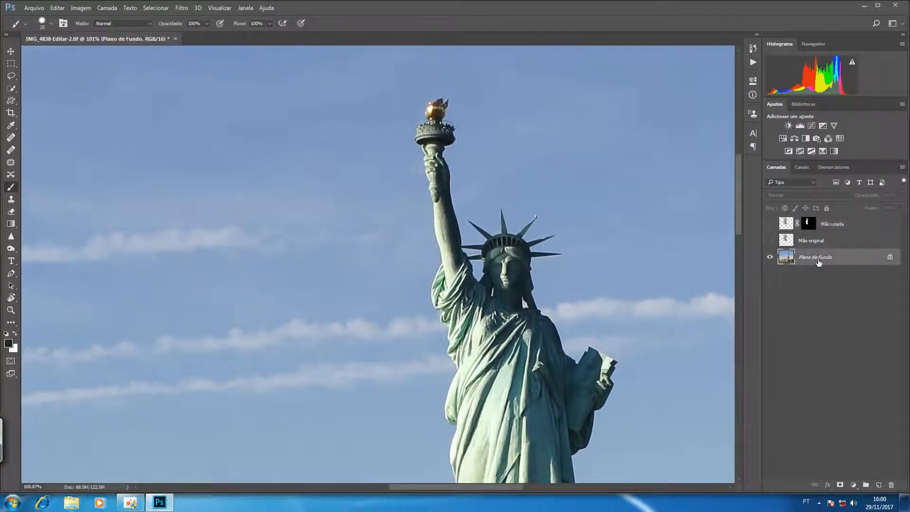
left_click(879, 485)
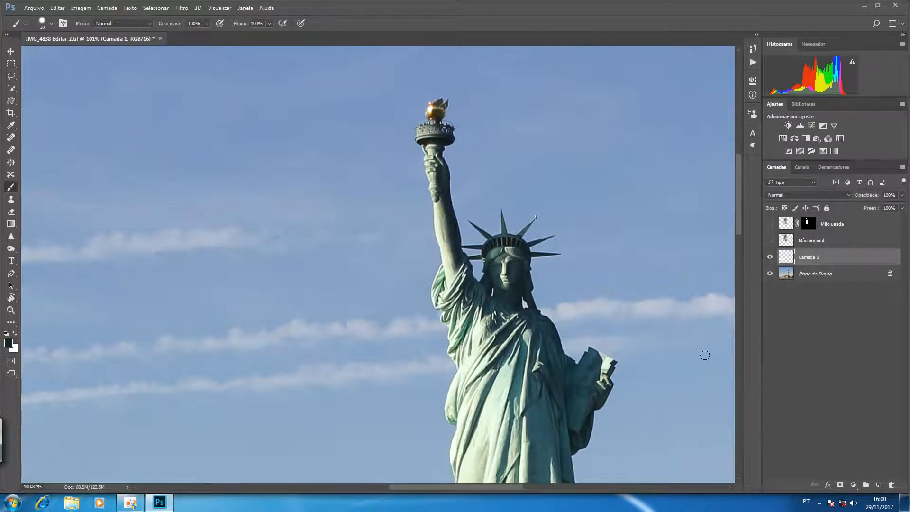
Set the Clone Stamp to a 60 px brush and try cloning nearby sky over the torch, undoing the stroke.
left_click(12, 199)
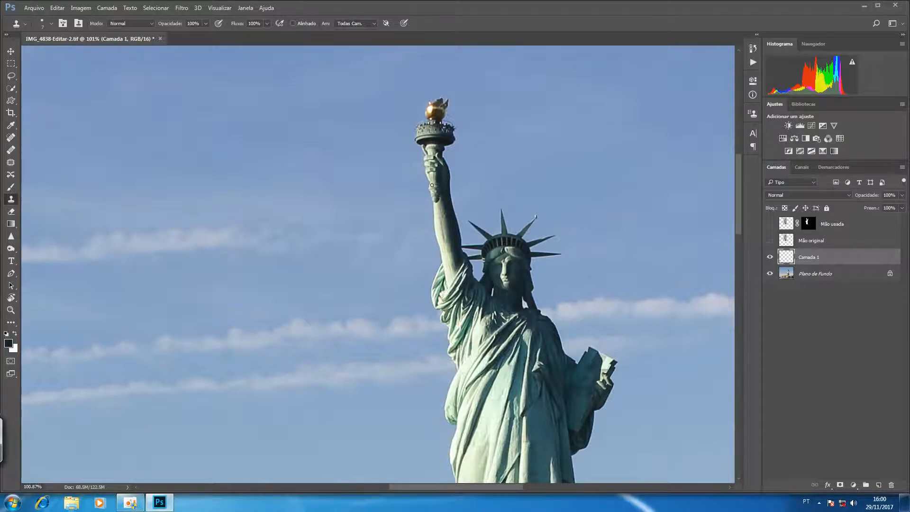
key("bracketright")
key("bracketright")
key("bracketright")
left_click(363, 127, "alt")
key("bracketright")
key("bracketright")
left_click_drag(430, 129, 441, 125)
key("ctrl+z")
Clone sky over the statue's torch and raised hand on Camada 1 with a soft Clone Stamp, comparing it with the original.
left_click(50, 21)
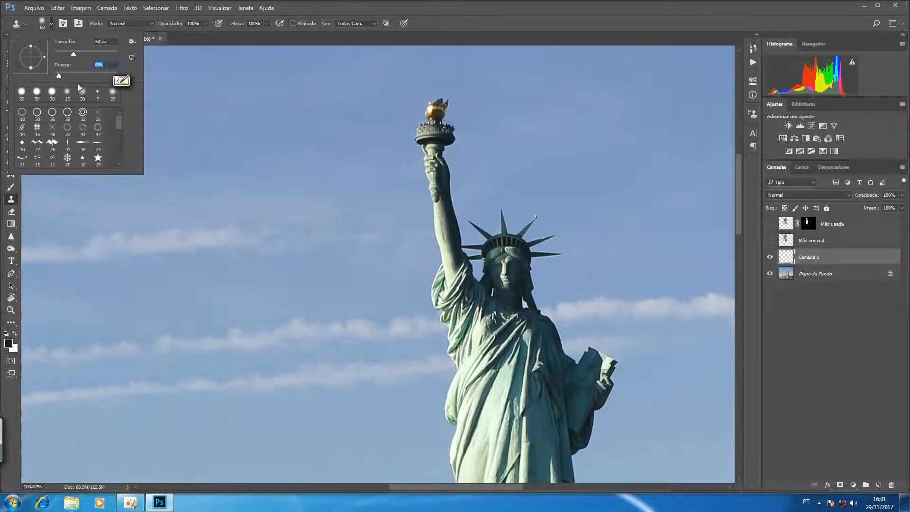
left_click(494, 178)
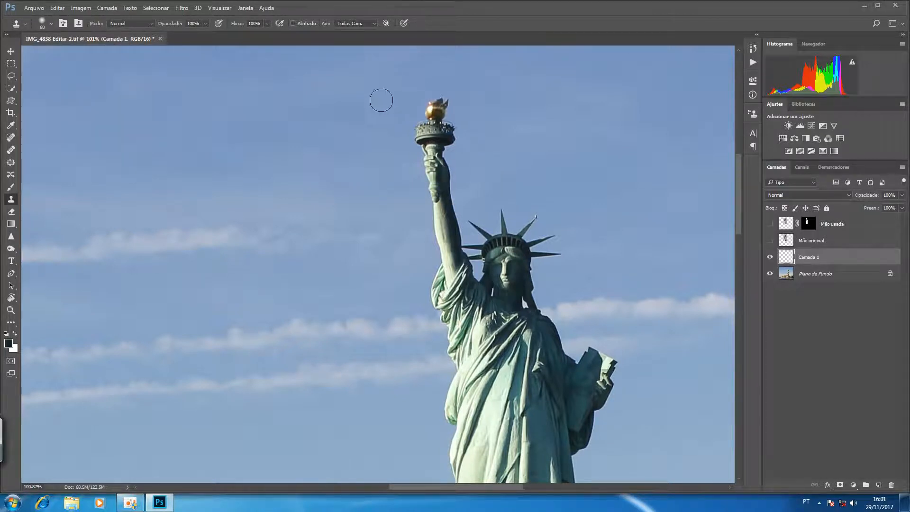
left_click(364, 107, "alt")
mouse_move(449, 97)
left_mouse_down()
mouse_move(431, 136)
mouse_move(447, 125)
mouse_move(424, 121)
mouse_move(431, 144)
mouse_move(430, 135)
mouse_move(464, 135)
mouse_move(449, 154)
mouse_move(433, 145)
mouse_move(437, 136)
mouse_move(429, 155)
mouse_move(446, 165)
mouse_move(438, 170)
mouse_move(458, 163)
mouse_move(449, 167)
mouse_move(456, 172)
mouse_move(424, 175)
left_mouse_up()
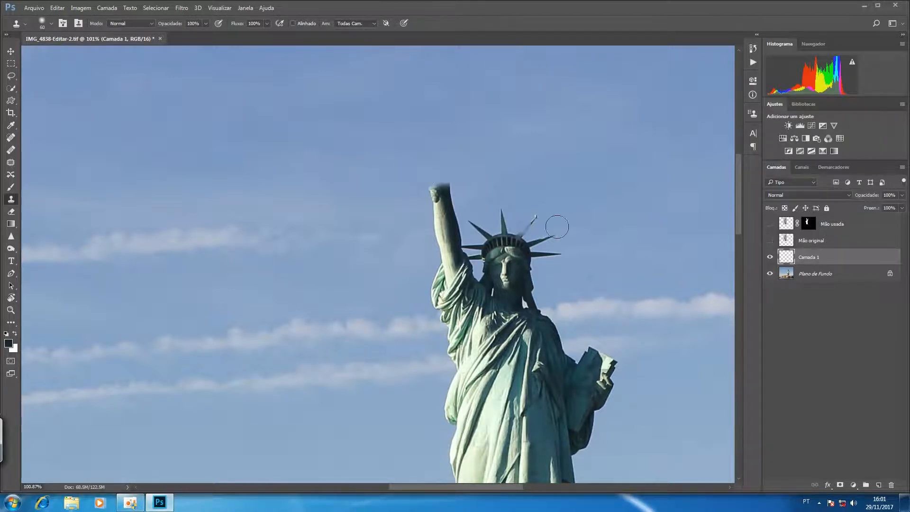
left_click(770, 257)
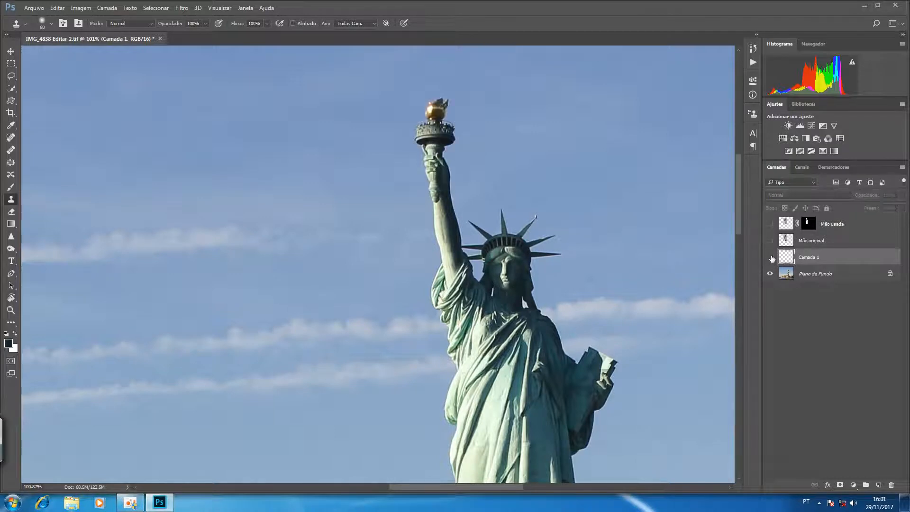
left_click(771, 258)
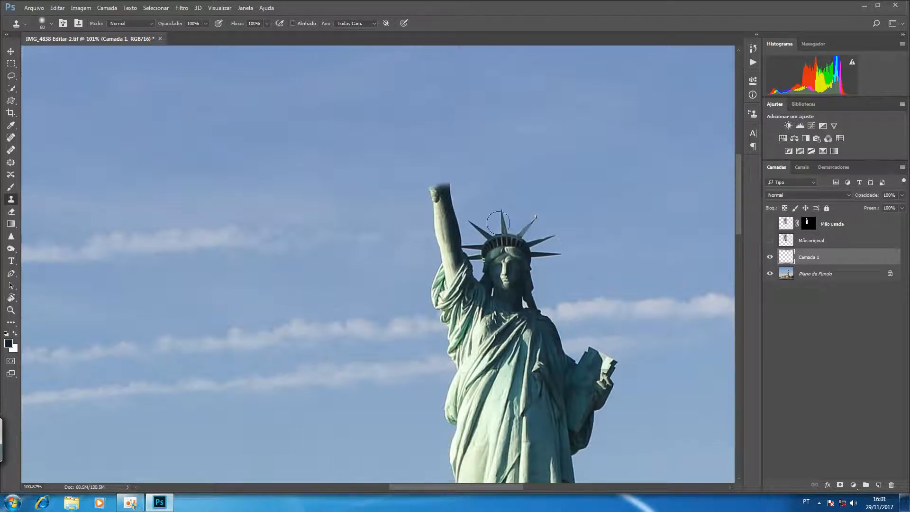
Harden the Clone Stamp brush, reduce it to 35 px and clone sky over the leftover hand edge beside the statue's wrist.
key("z")
left_click_drag(450, 212, 464, 210)
key("s")
key("ctrl+z")
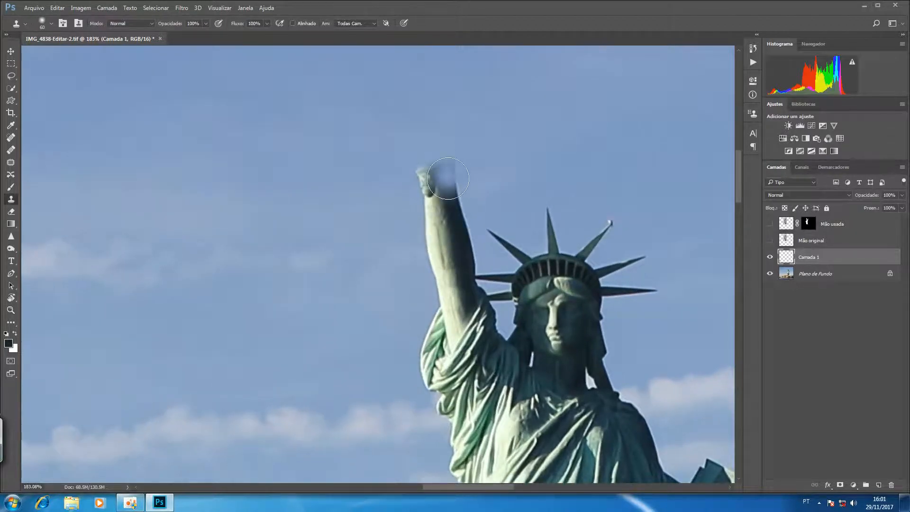
left_click(50, 22)
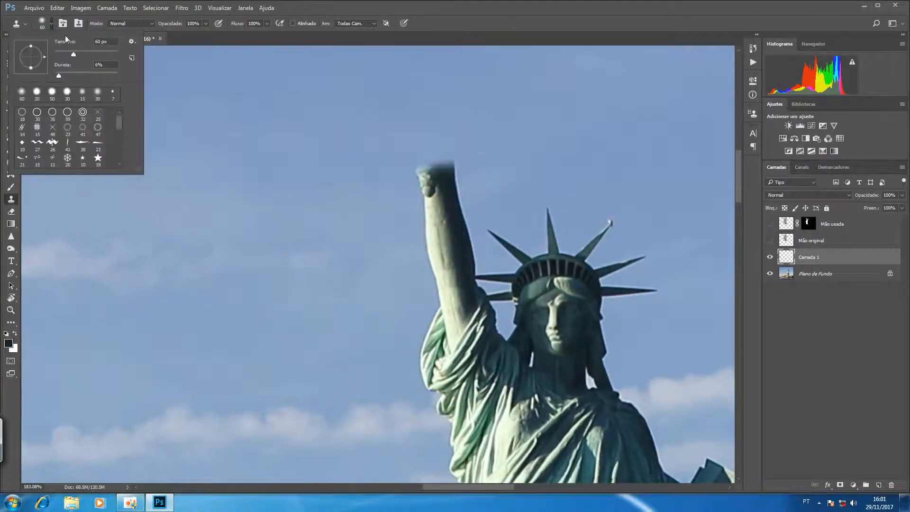
left_click_drag(59, 76, 88, 73)
left_click(410, 261)
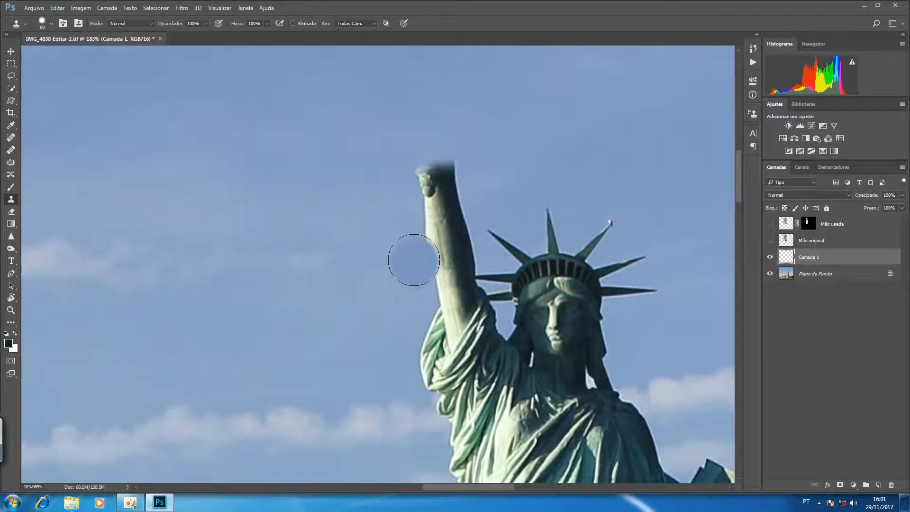
key("bracketleft")
key("bracketleft")
key("bracketleft")
key("bracketleft")
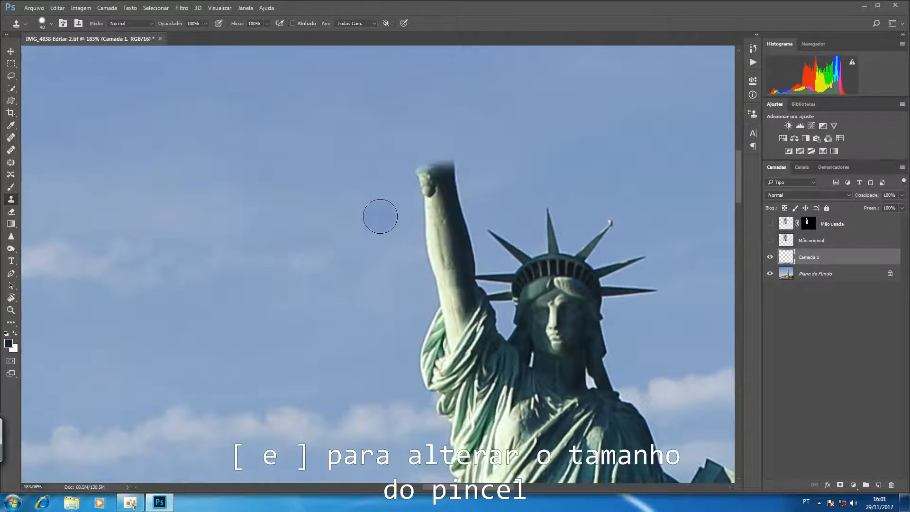
left_click(386, 169, "alt")
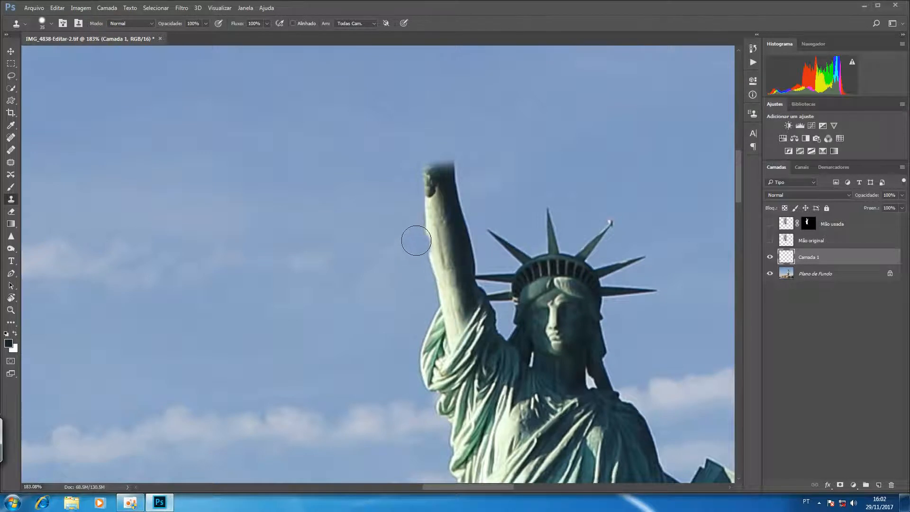
mouse_move(454, 163)
left_mouse_down()
mouse_move(424, 182)
mouse_move(451, 175)
mouse_move(452, 182)
mouse_move(482, 120)
left_mouse_up()
Draw a closed Pen path along both edges of the upper forearm, extending above the cut-off end.
left_click(15, 273)
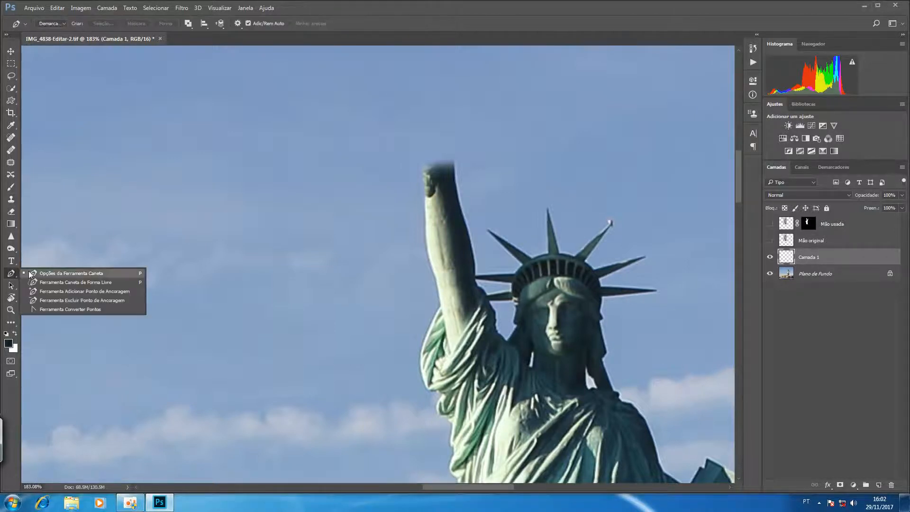
left_click(58, 273)
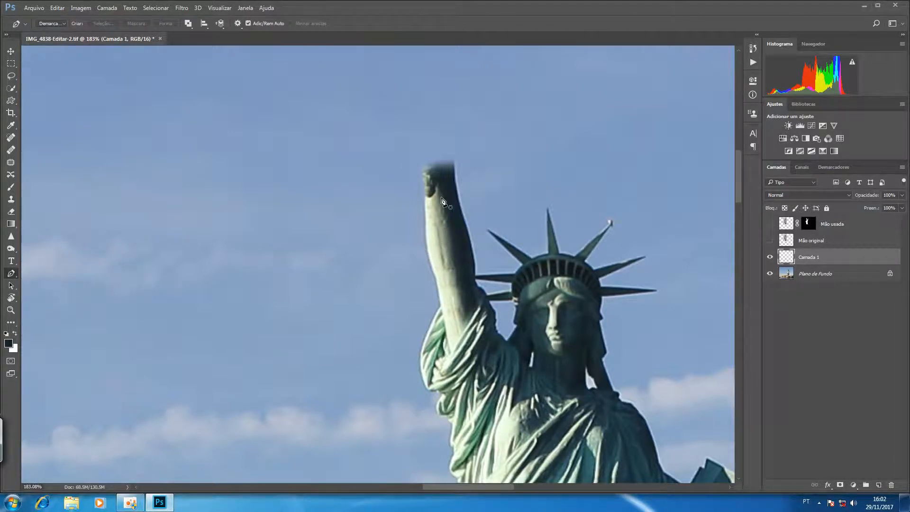
key("ctrl+space")
left_click_drag(442, 194, 454, 194)
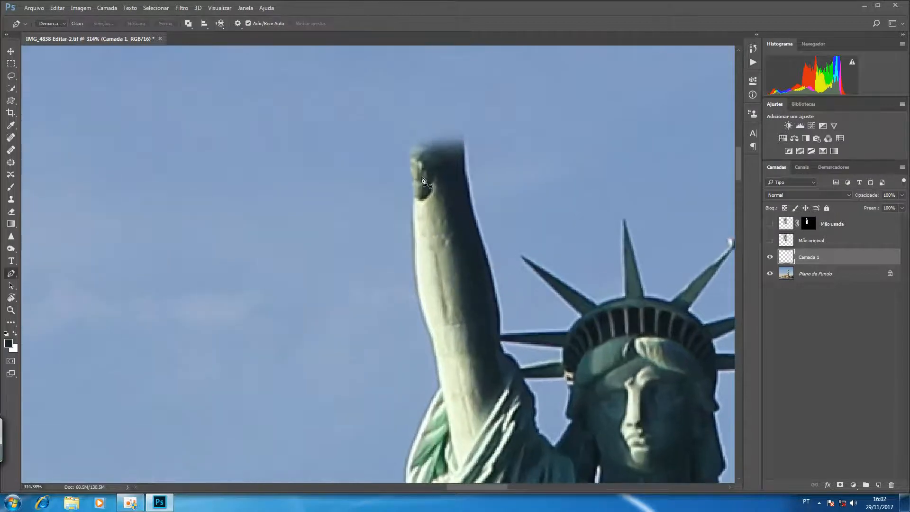
left_click(414, 219)
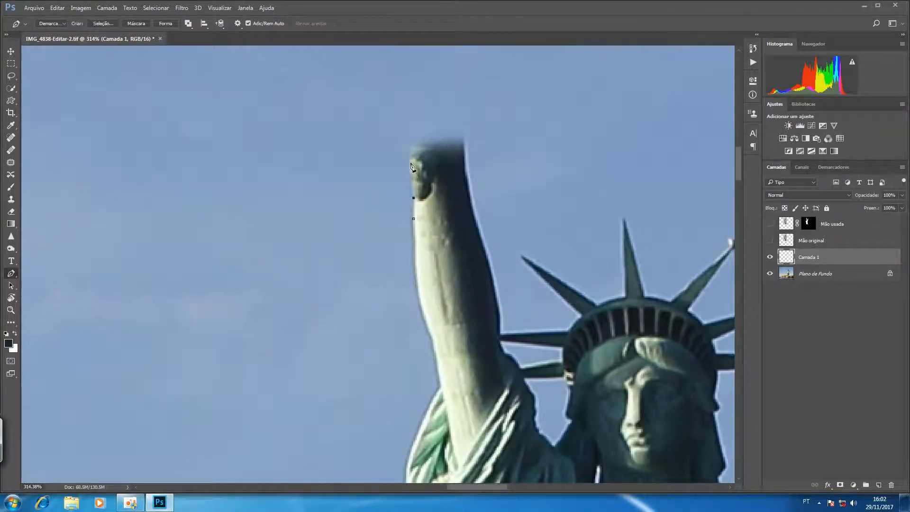
left_click_drag(409, 154, 409, 149)
left_click(473, 207)
left_click(482, 243)
left_click(438, 254)
left_click(414, 243)
left_click(413, 218)
Convert the forearm path into a new anti-aliased selection with a lower feather radius.
left_click(107, 23)
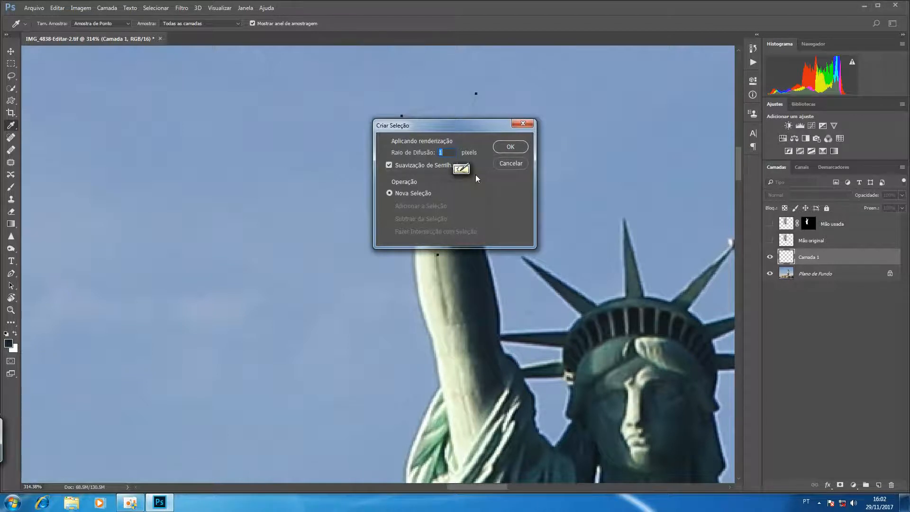
key("Down")
key("Return")
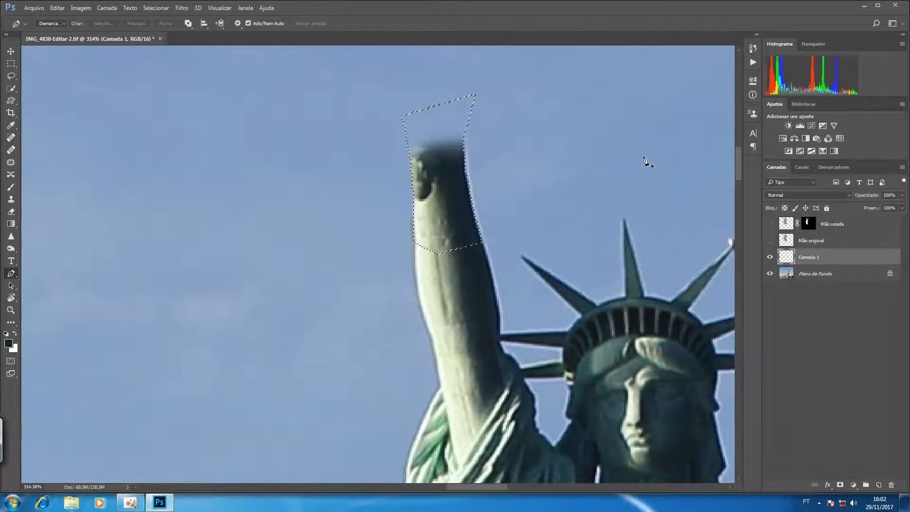
Clone forearm texture over the remains of the hand inside the selection with a 15 px Clone Stamp brush.
left_click(11, 199)
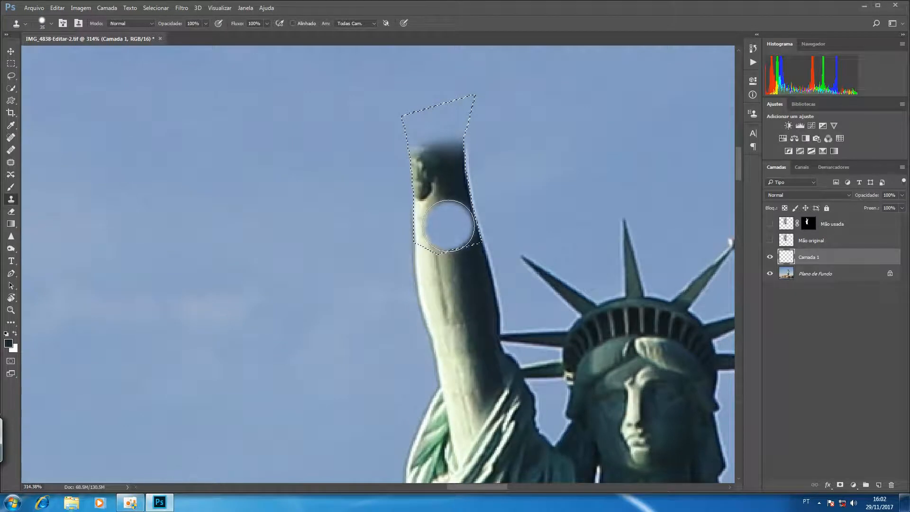
key("bracketleft")
key("bracketleft")
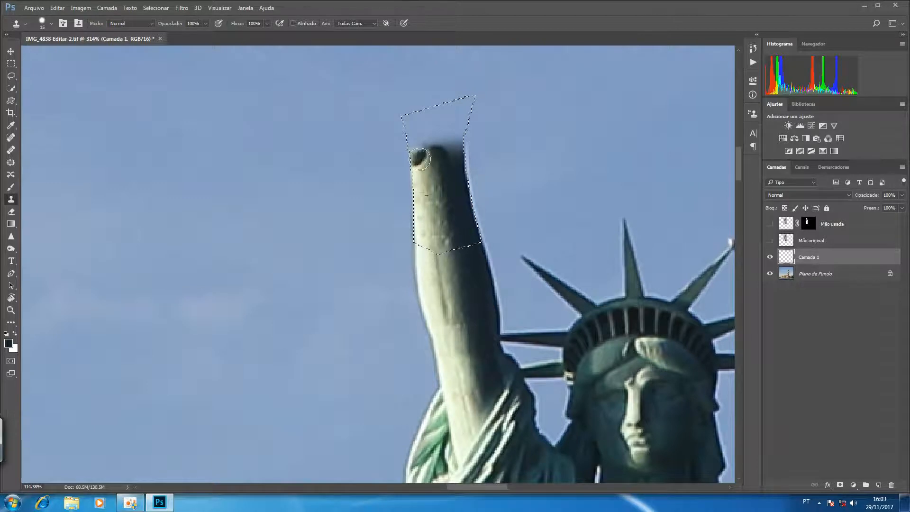
left_click(445, 196, "alt")
mouse_move(441, 164)
left_mouse_down()
mouse_move(438, 154)
mouse_move(447, 156)
mouse_move(417, 154)
mouse_move(450, 166)
mouse_move(457, 151)
left_mouse_up()
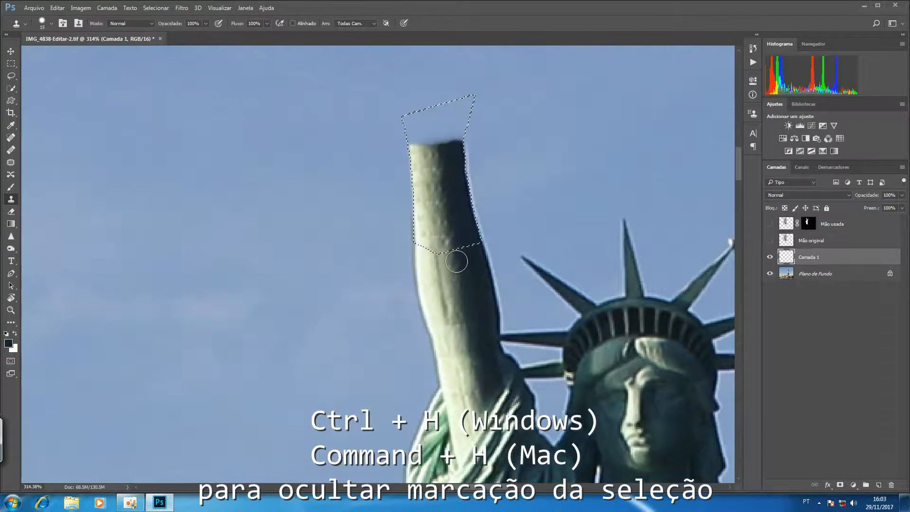
Check the rebuilt arm without the selection outline, fit the image in view and deselect.
key("ctrl+h")
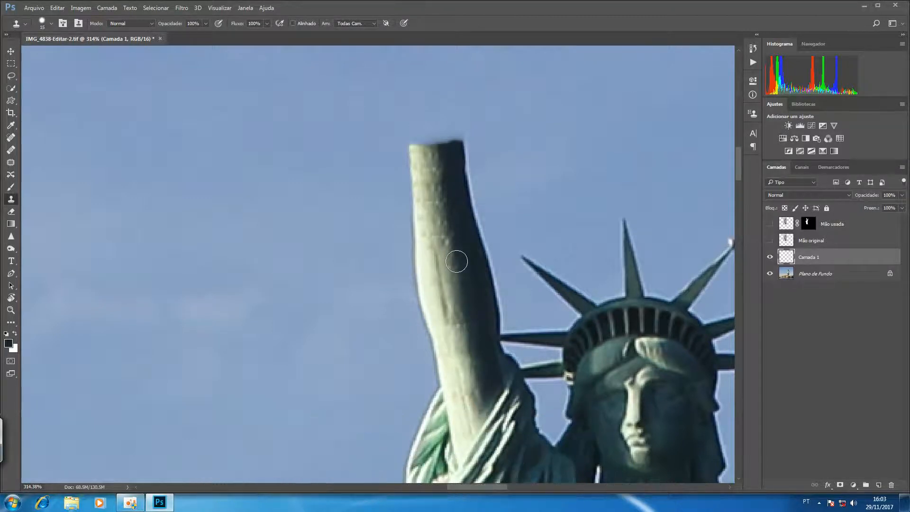
key("ctrl+0")
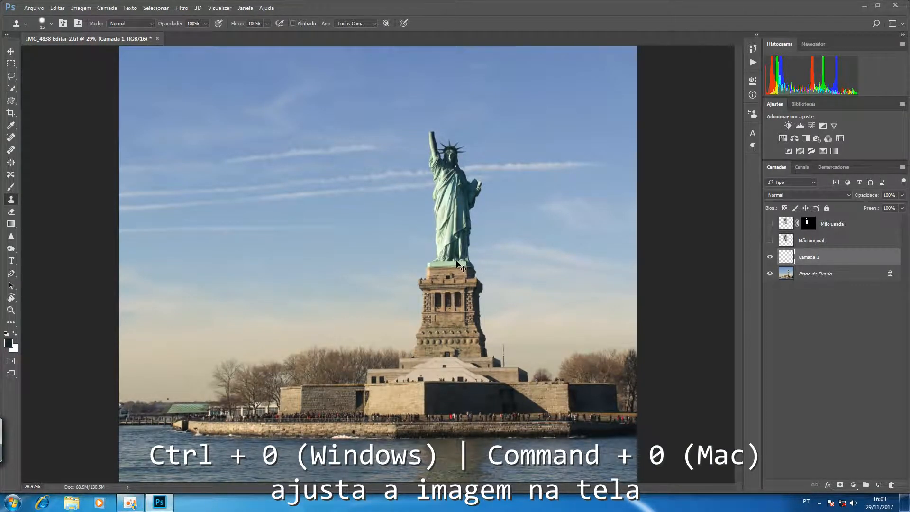
key("ctrl+h")
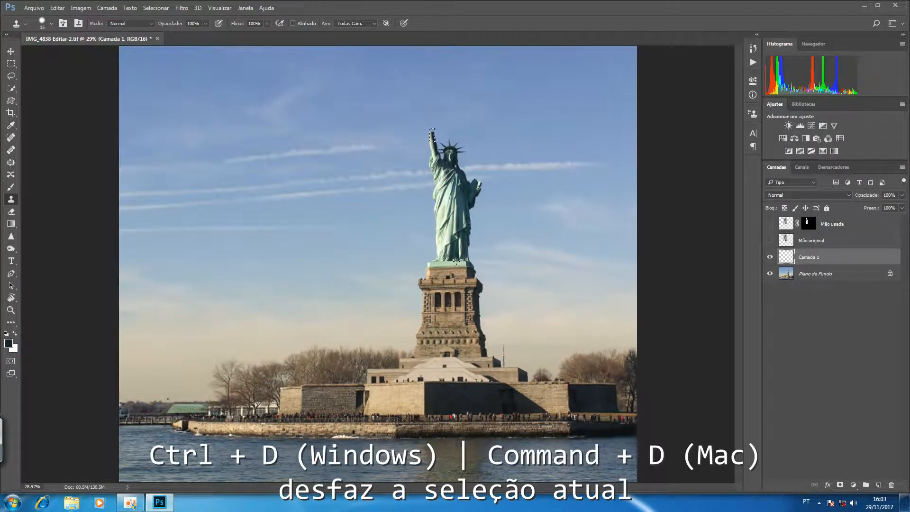
key("ctrl+d")
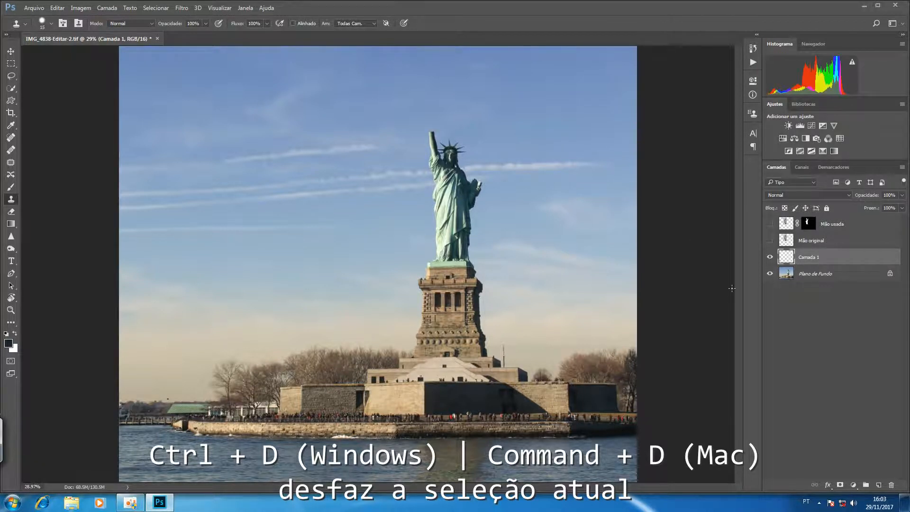
Toggle the Camada 1 layer to compare the retouched arm with the original torch, at full view and close up.
left_click(770, 258)
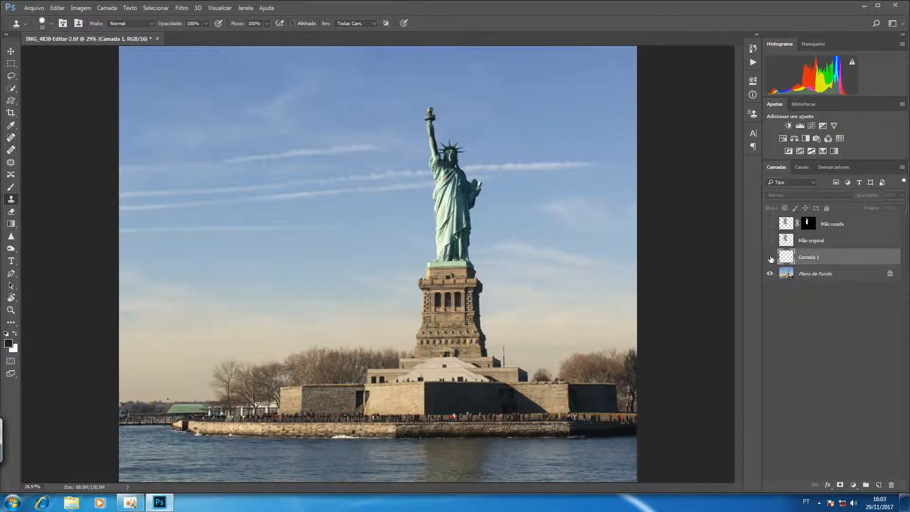
left_click(770, 258)
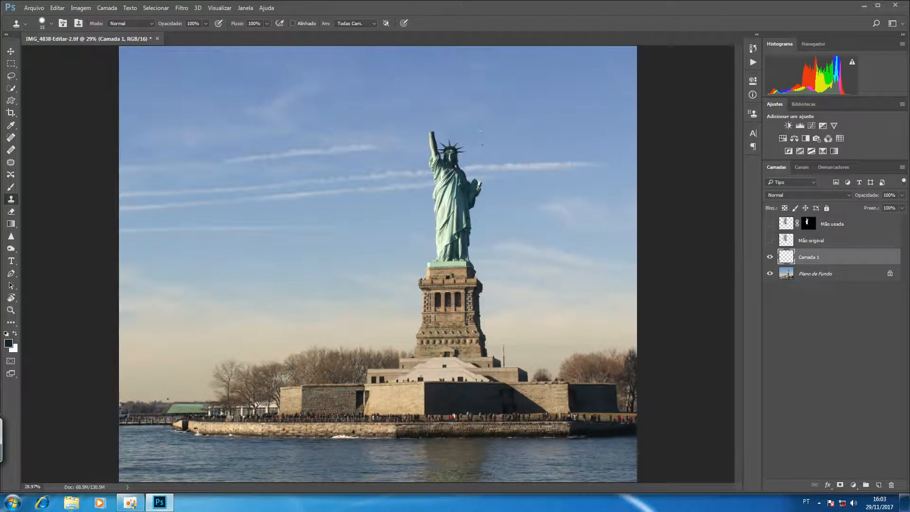
key("z")
left_click_drag(436, 152, 481, 161)
key("s")
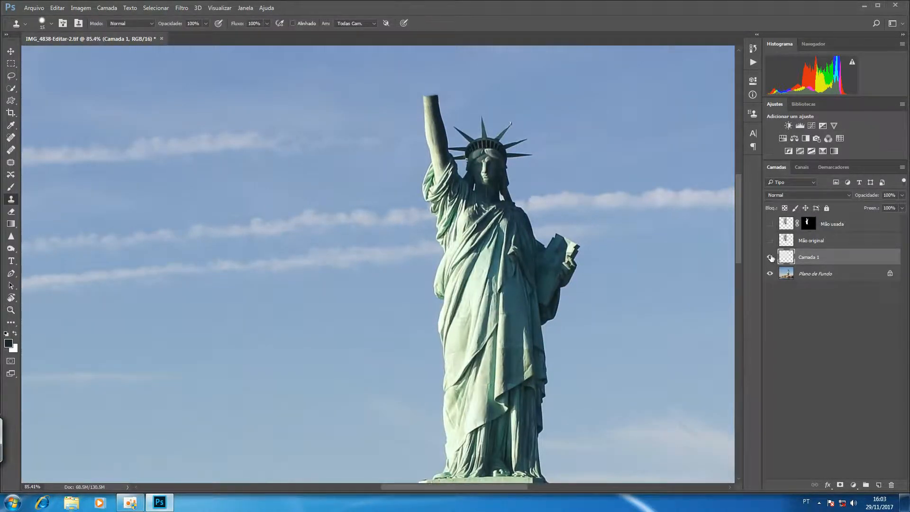
left_click(770, 258)
left_click(771, 258)
Show the Mão usada layer, scale it to about 11.6% with Free Transform and place it on the raised arm's end.
left_click(769, 226)
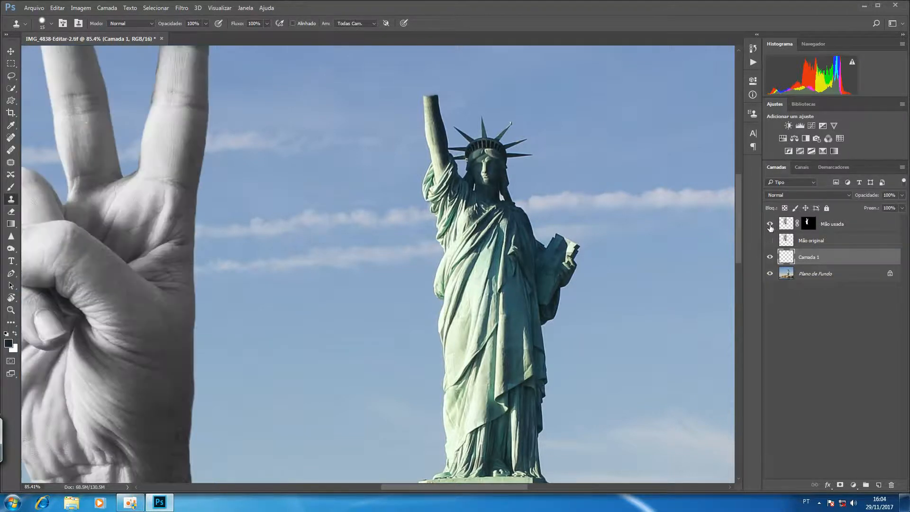
key("ctrl+minus")
key("ctrl+minus")
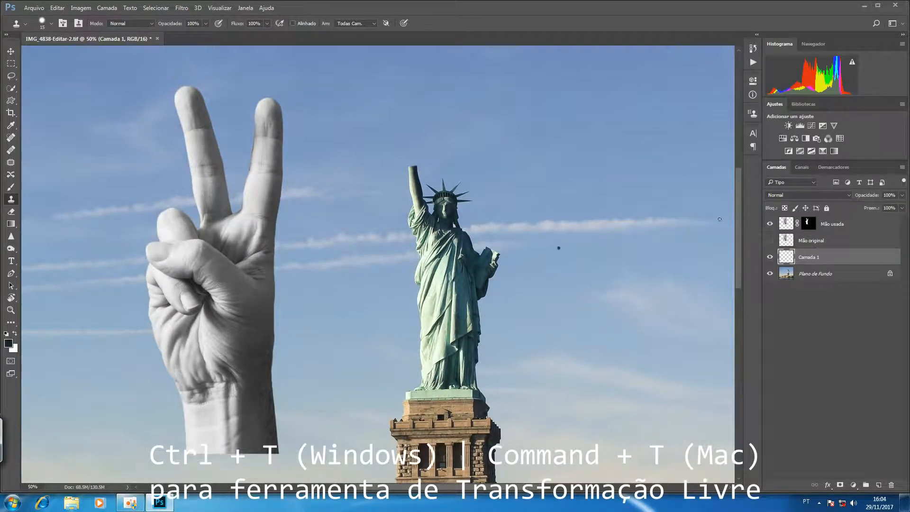
left_click(788, 226)
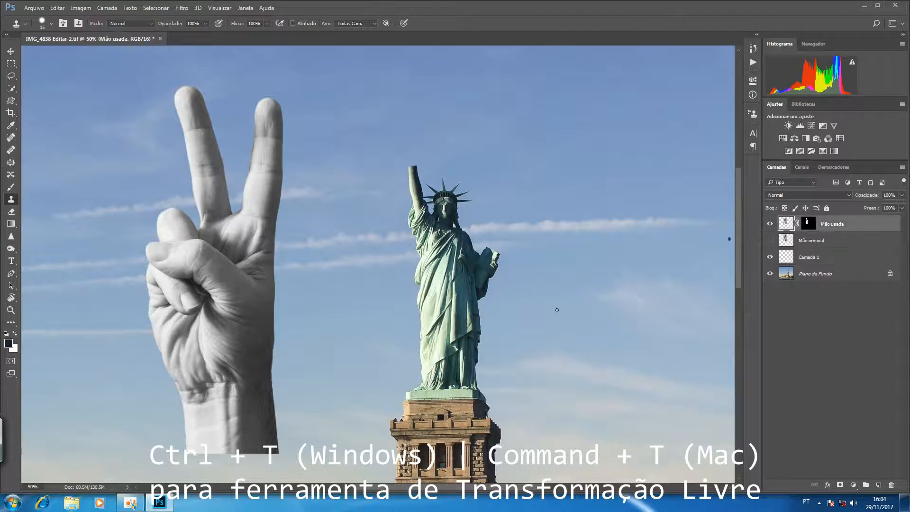
key("ctrl+t")
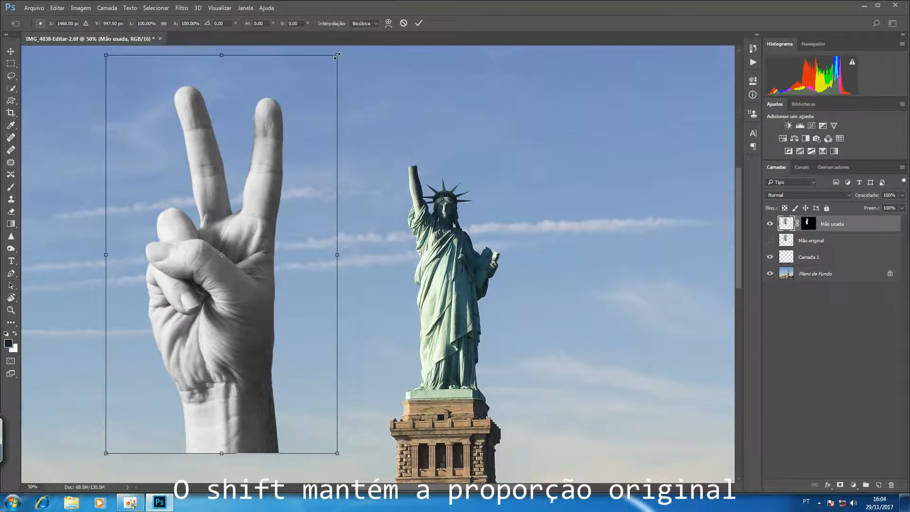
left_click_drag(337, 55, 419, 137)
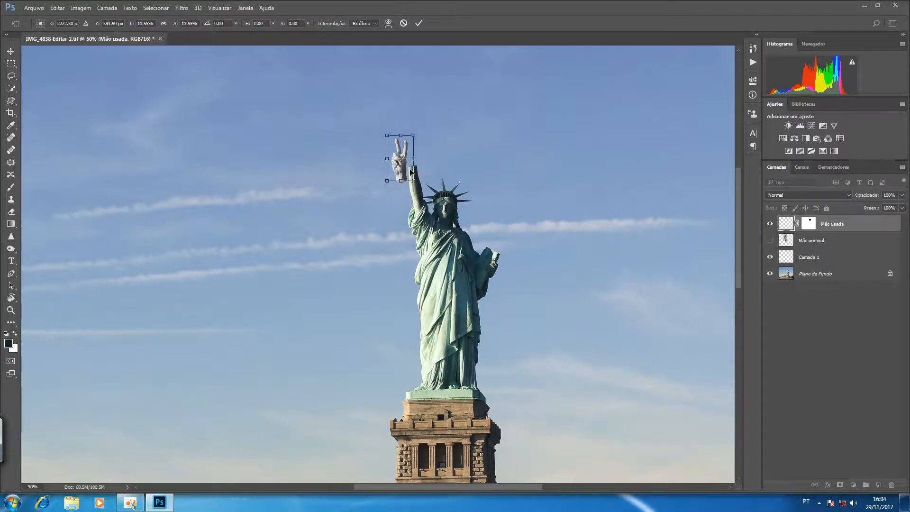
left_click_drag(411, 173, 421, 162)
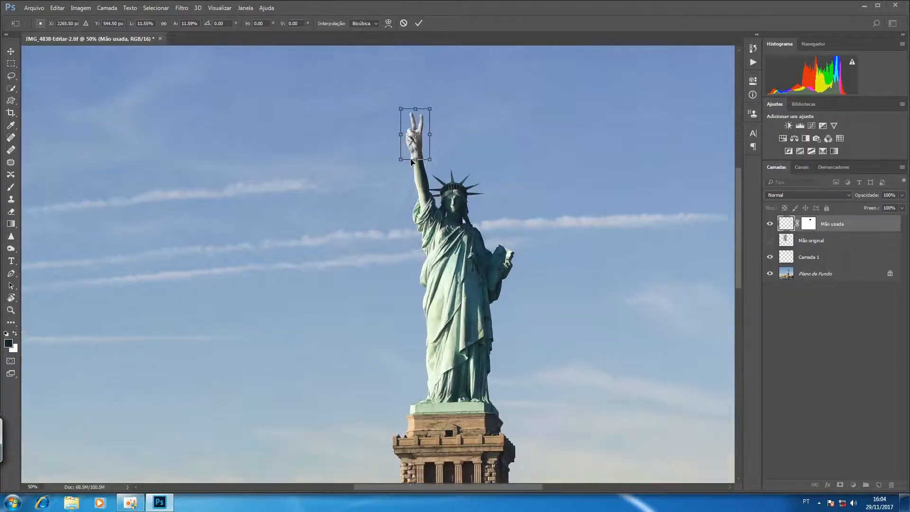
Reduce the hand to about 10.4%, rotate it about -2° and align its wrist with the end of the forearm.
key("ctrl+i")
key("ctrl+plus")
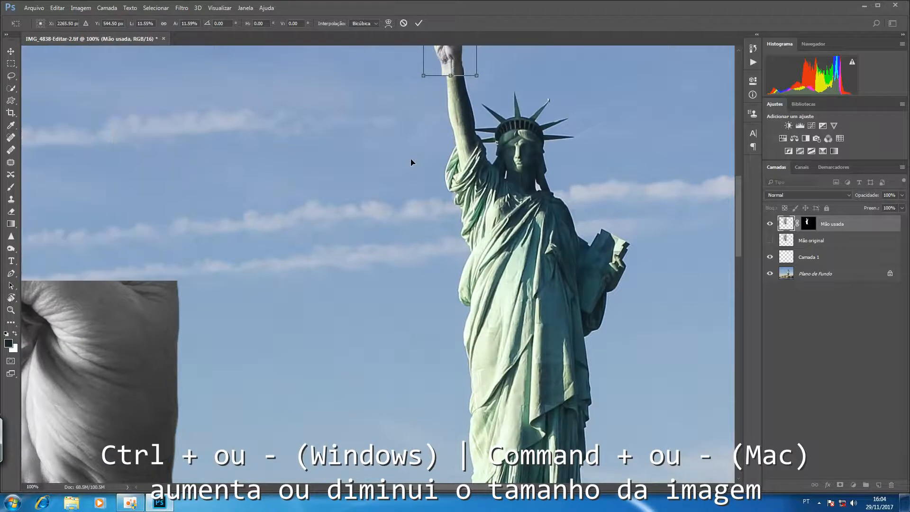
key("ctrl+plus")
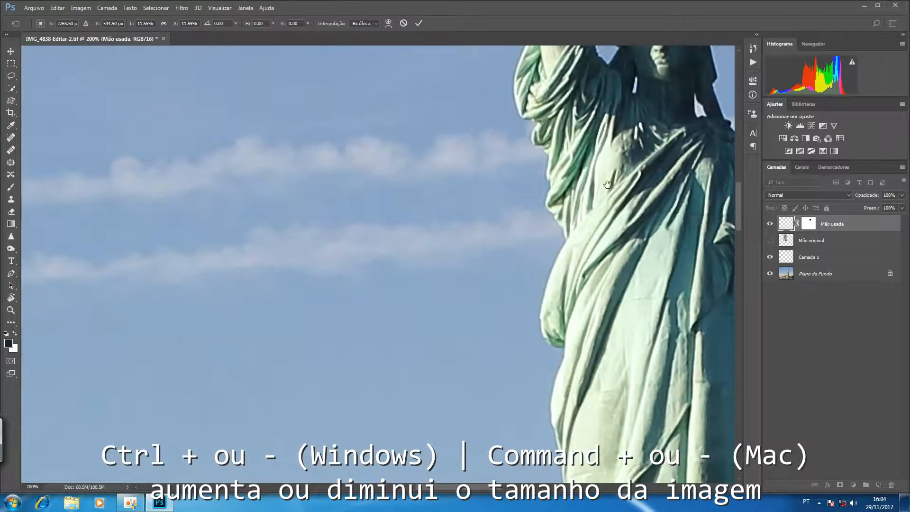
left_click_drag(608, 184, 542, 271)
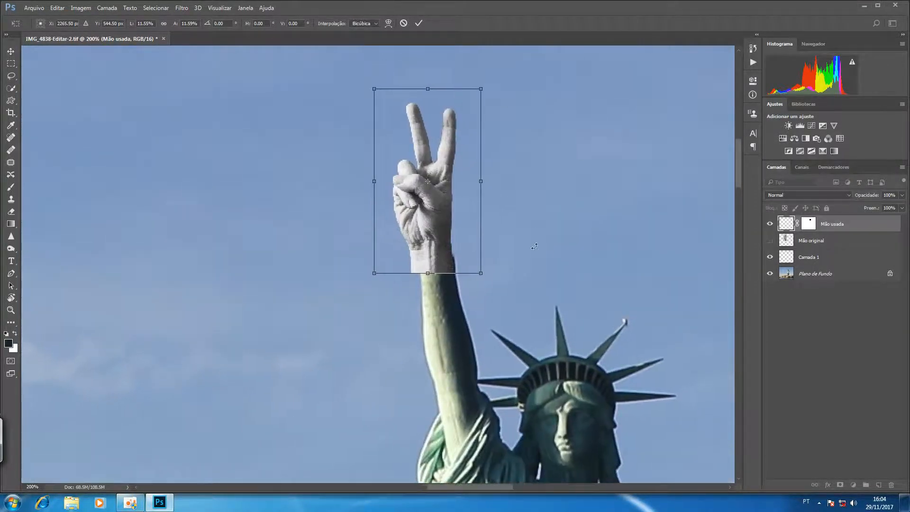
mouse_move(481, 88)
left_mouse_down()
mouse_move(470, 109)
mouse_move(482, 94)
left_mouse_up()
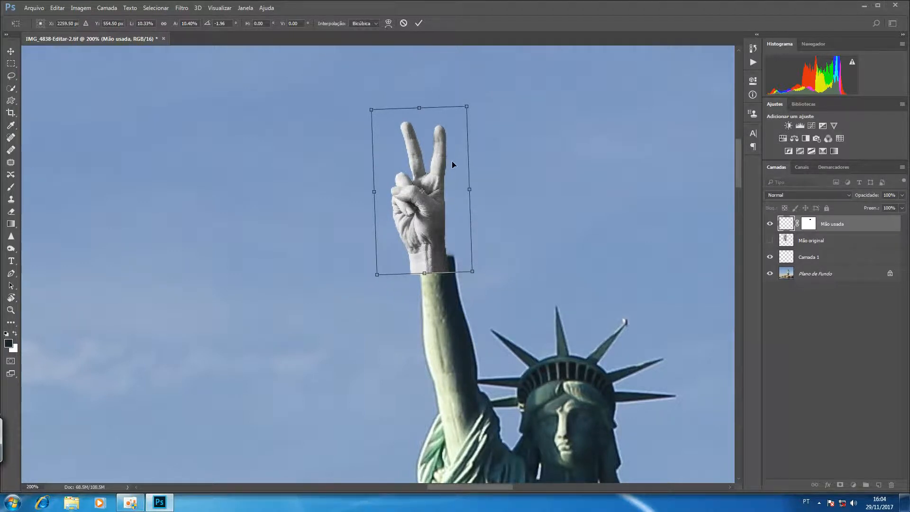
left_click_drag(451, 160, 461, 153)
left_click_drag(462, 151, 458, 152)
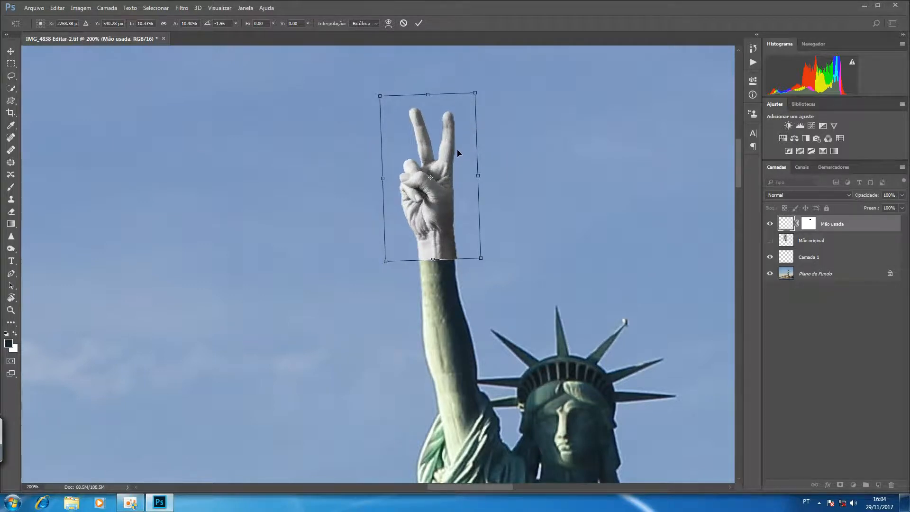
Fine-tune the hand's size and position to match the forearm's width and apply the transform.
left_click_drag(475, 94, 471, 100)
left_click_drag(458, 180, 461, 177)
left_click_drag(473, 98, 471, 103)
key("ctrl+0")
key("ctrl+plus")
key("ctrl+plus")
key("Return")
key("s")
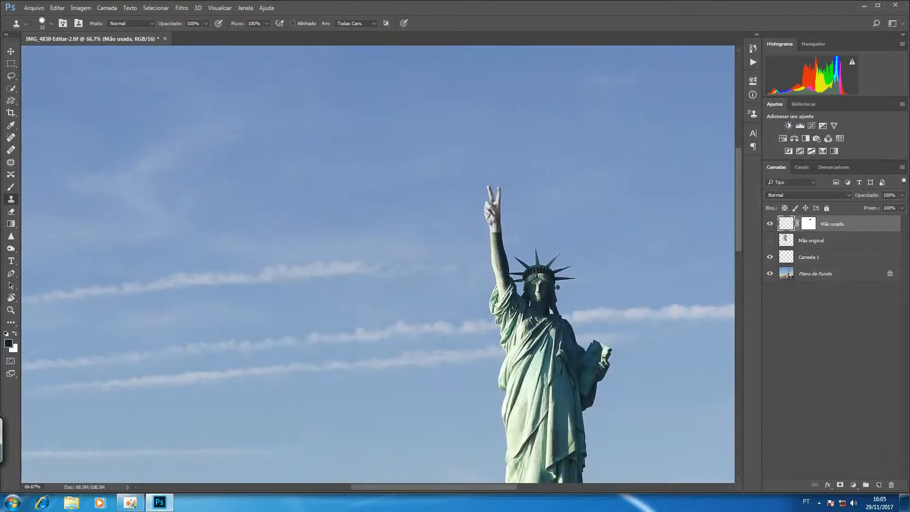
Examine the joint between the hand and the arm close up, checking the Mão usada layer's visibility.
key("v")
scroll(552, 261, "up", 8)
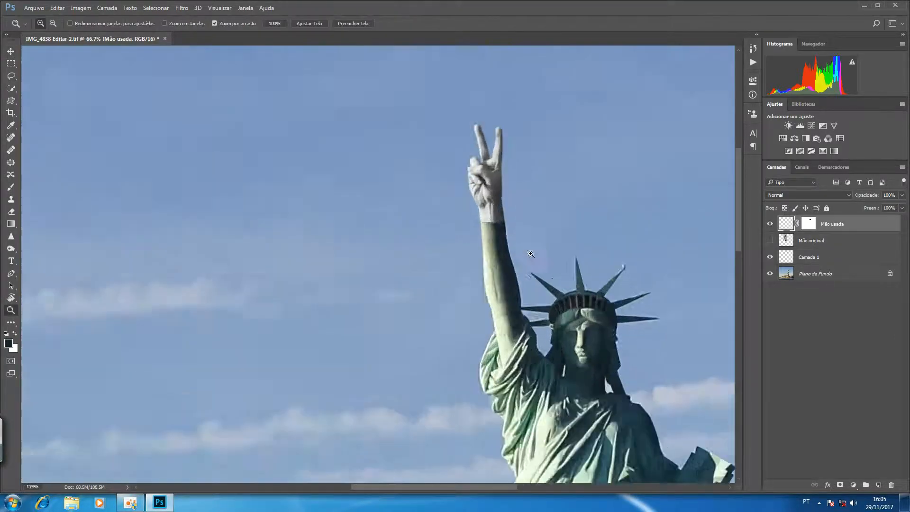
left_click(770, 223)
scroll(524, 270, "down", 3)
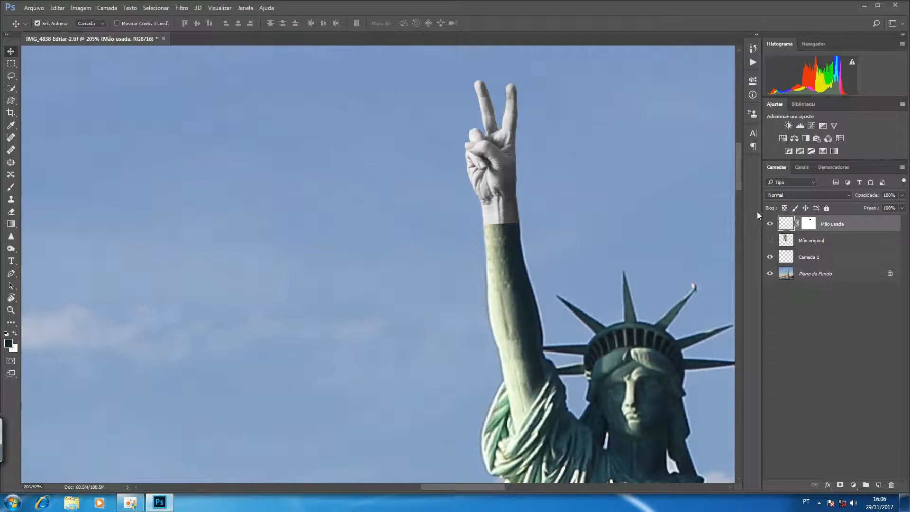
Add a Levels adjustment clipped to the Mão usada layer and raise its black input level to about 28.
left_click(800, 125)
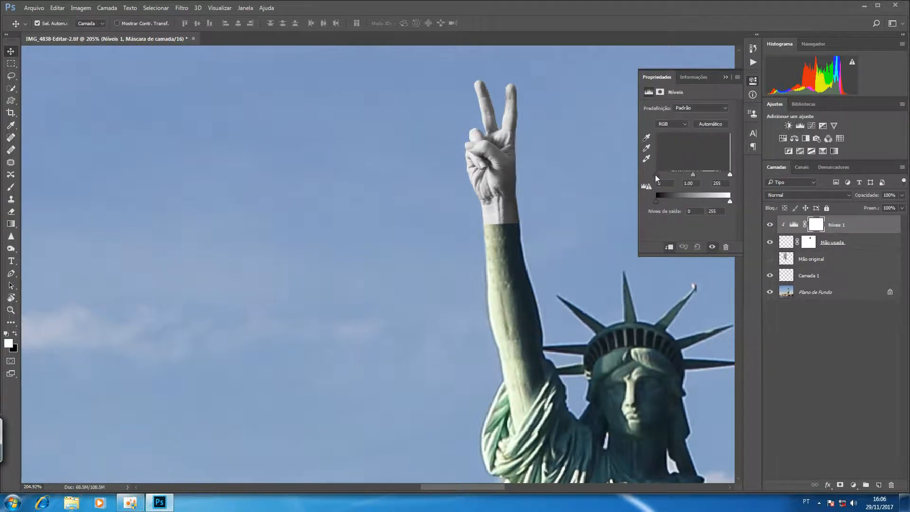
left_click_drag(656, 175, 668, 177)
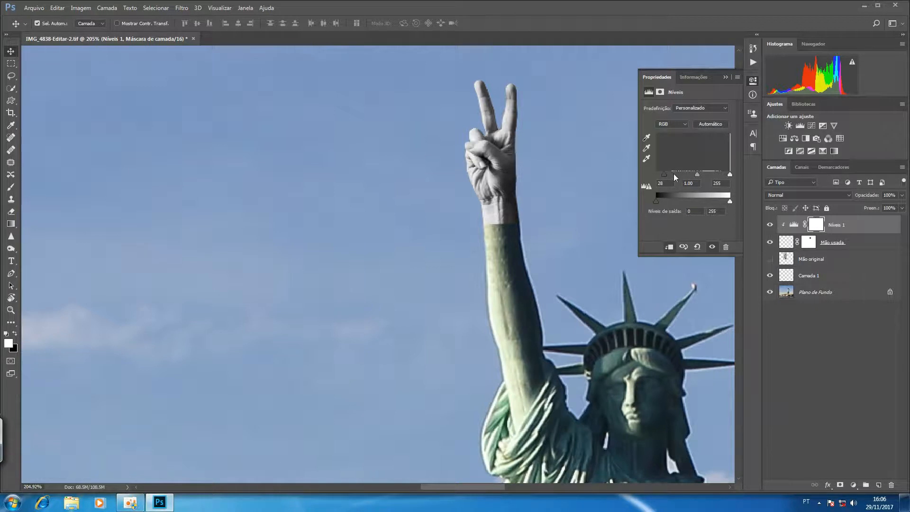
left_click(728, 75)
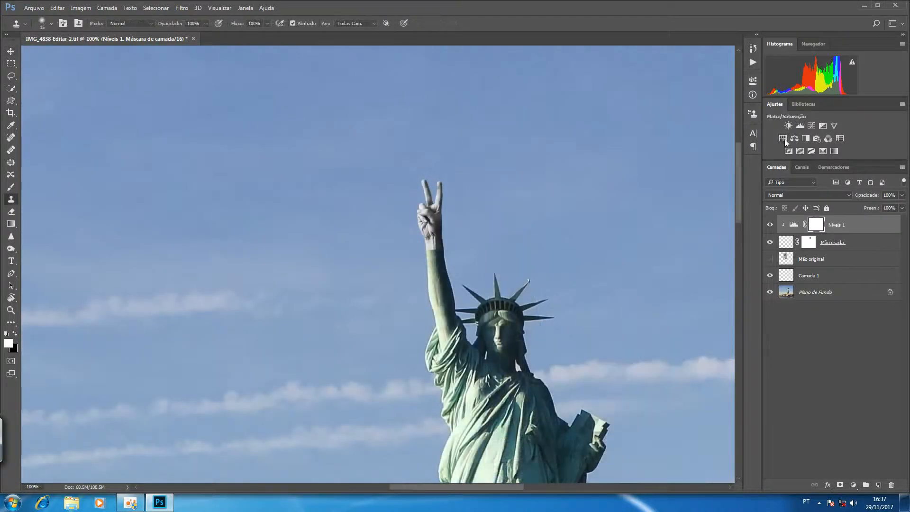
Add a Hue/Saturation adjustment clipped to the hand, colorized with hue 120, saturation 11 and slightly reduced lightness.
left_click(783, 138)
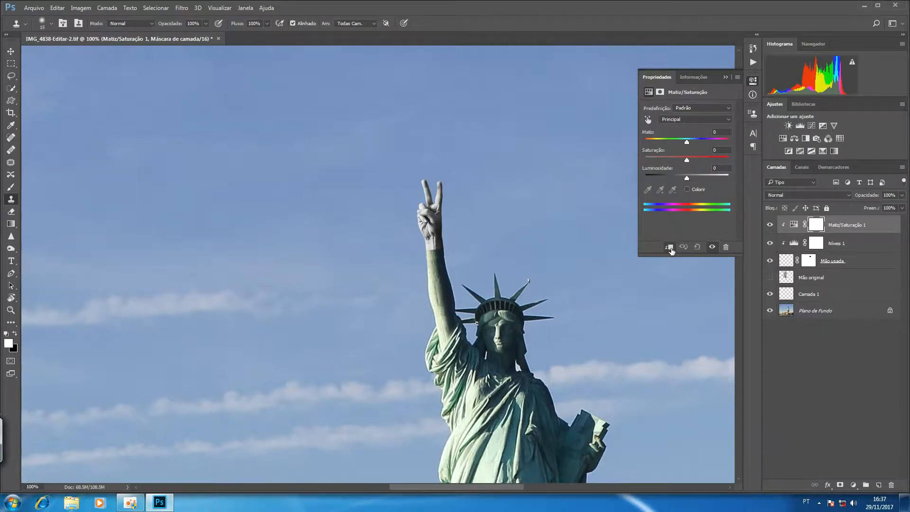
left_click(686, 189)
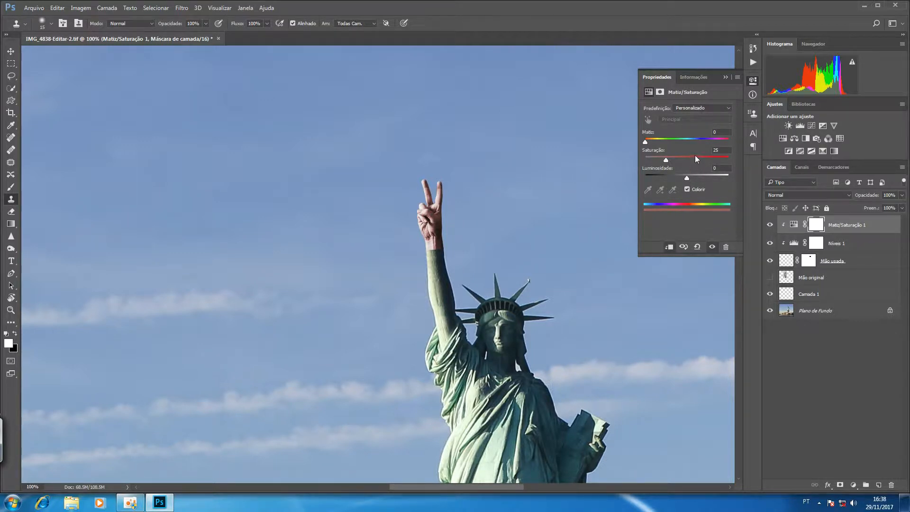
left_click(728, 132)
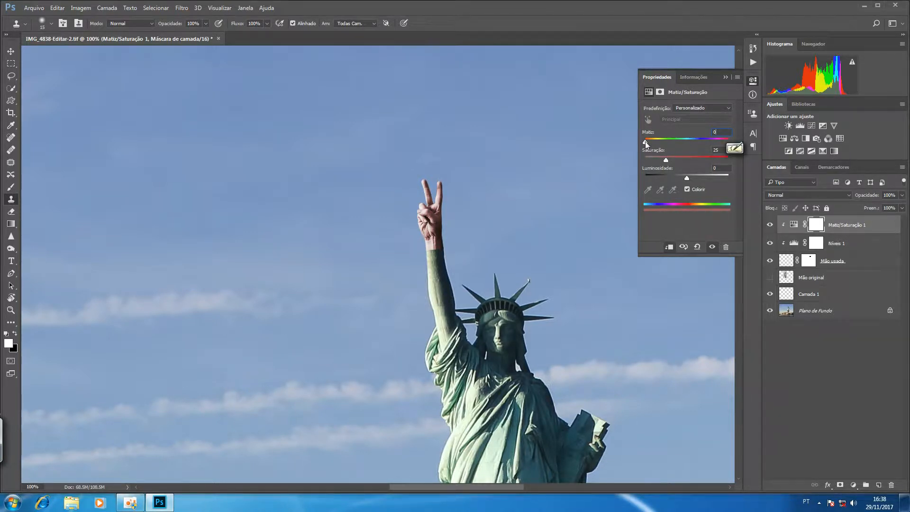
left_click_drag(648, 143, 659, 144)
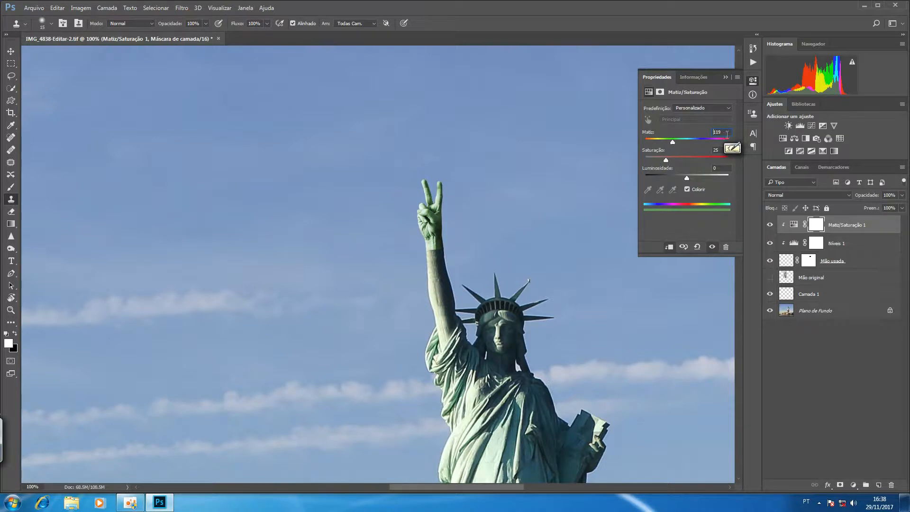
key("Up")
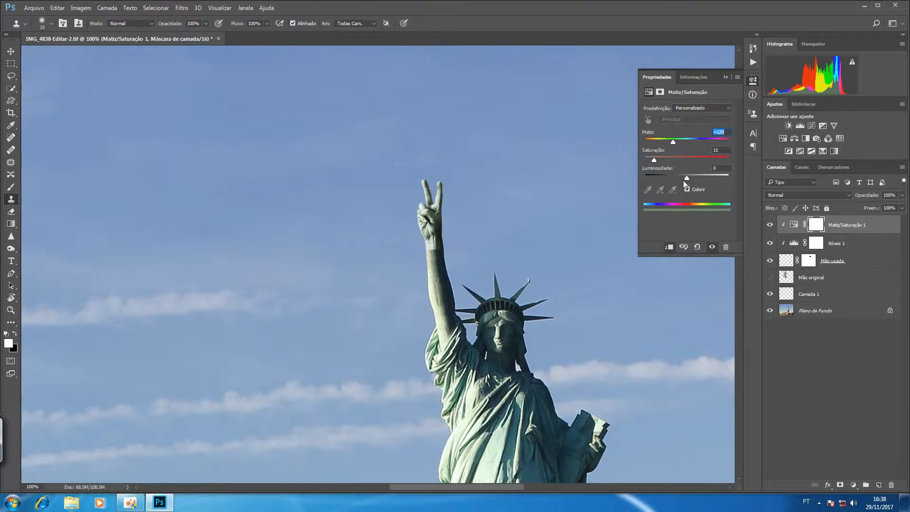
left_click_drag(685, 178, 684, 177)
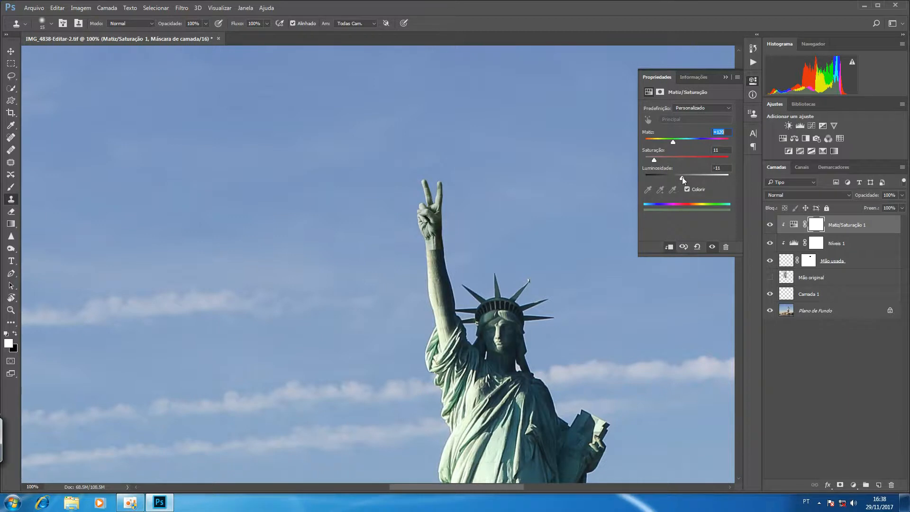
left_click_drag(682, 178, 684, 178)
Create a new layer above the Hue/Saturation adjustment and get the Brush tool ready at the wrist joint.
left_click(878, 485)
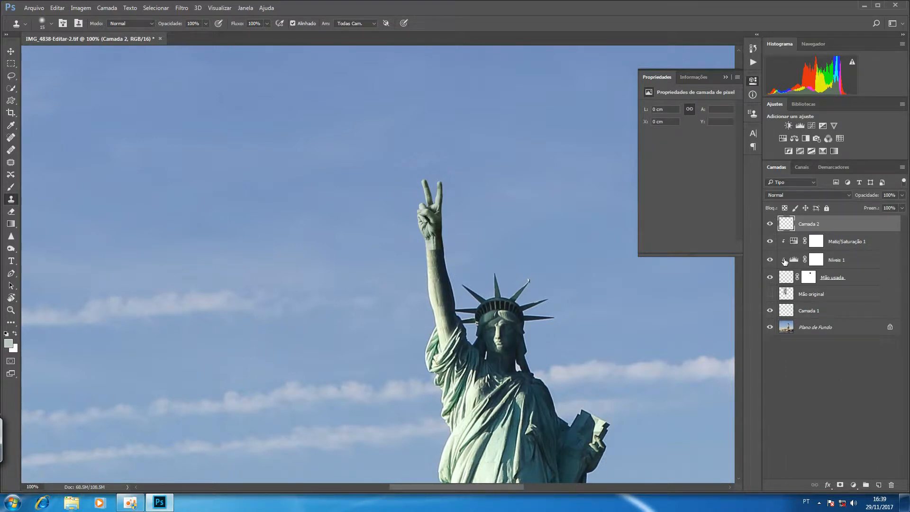
key("z")
mouse_move(443, 259)
left_mouse_down()
mouse_move(475, 264)
mouse_move(469, 258)
left_mouse_up()
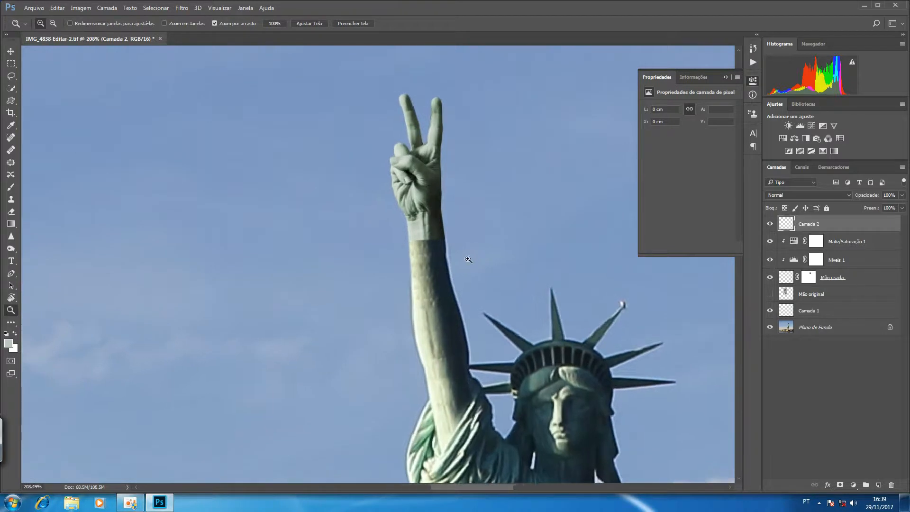
key("s")
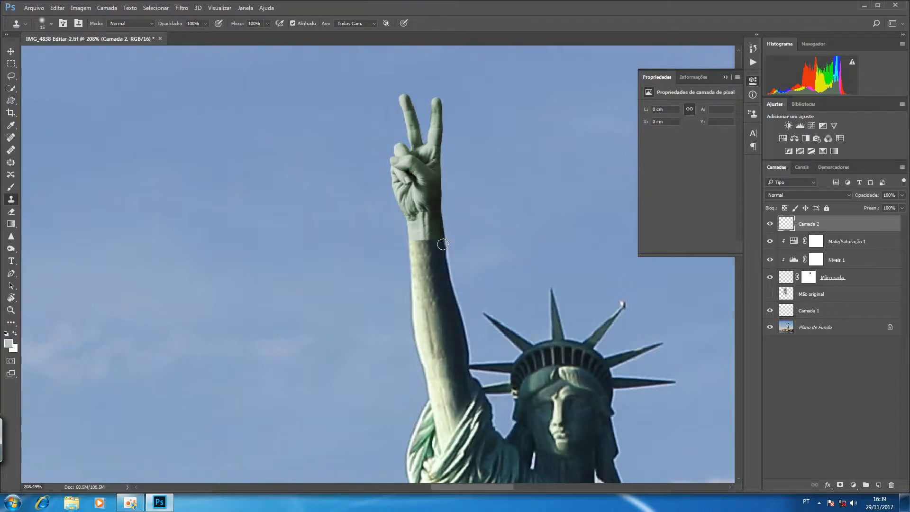
left_click(10, 188)
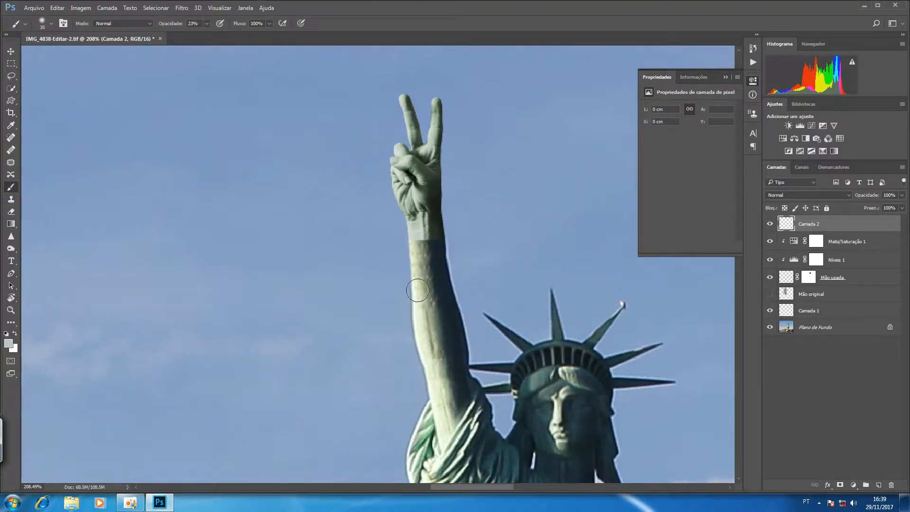
Sample the arm's dark shade and paint over the shadowed side of the wrist joint with a small soft brush at 19% opacity.
left_click(441, 276, "alt")
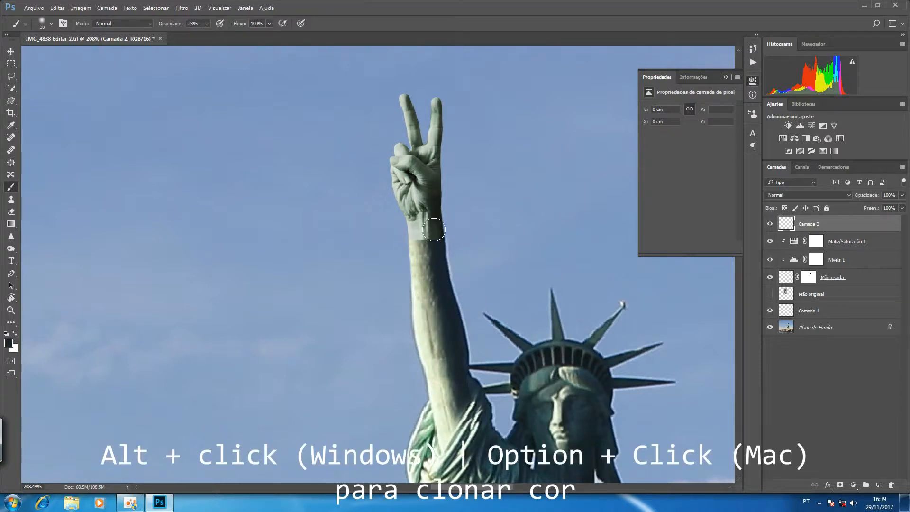
left_click(206, 22)
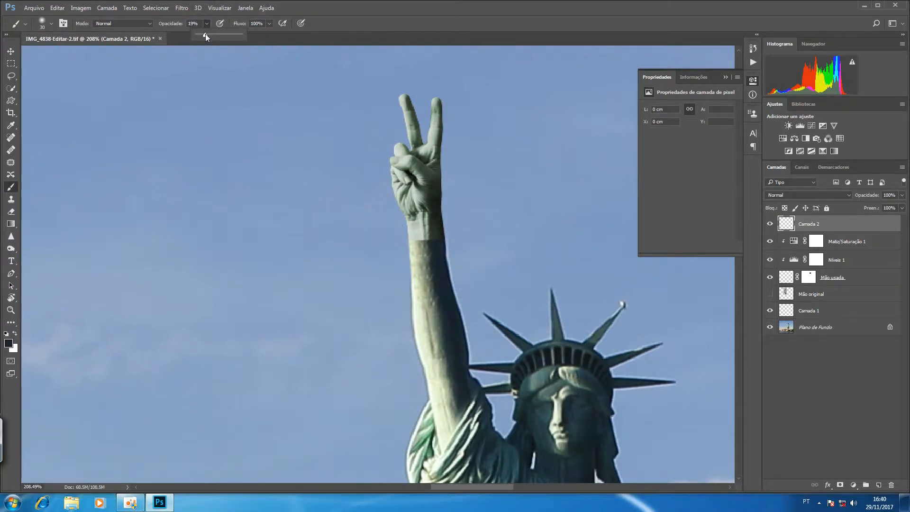
left_click(52, 23)
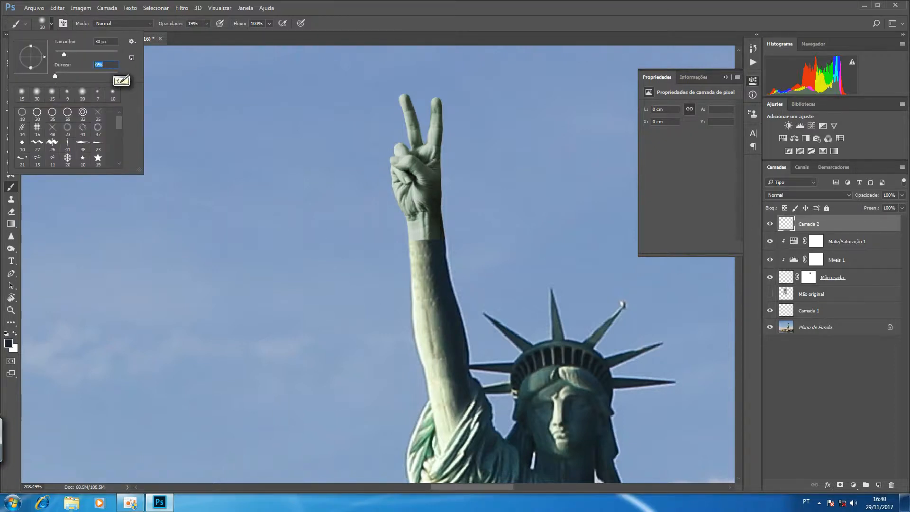
left_click(472, 268)
key("bracketleft")
key("bracketleft")
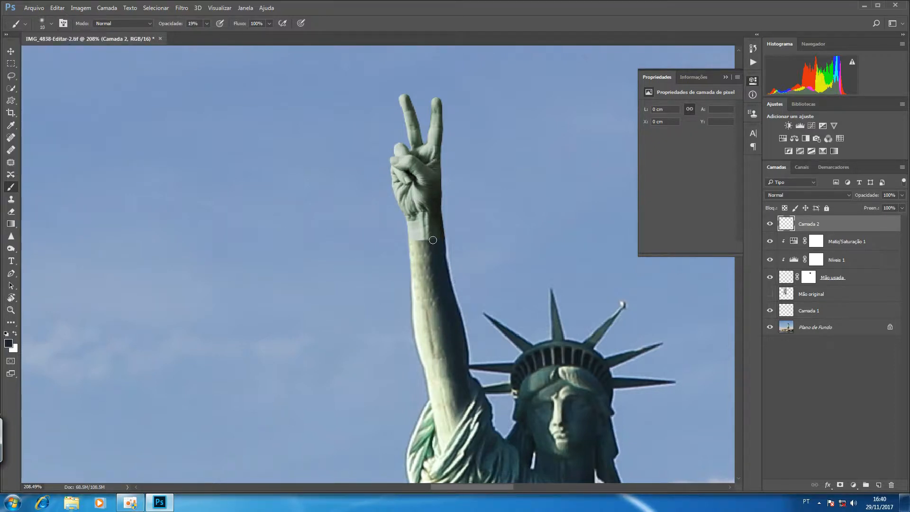
left_click(435, 239)
left_click(437, 246)
left_click_drag(433, 202, 435, 196)
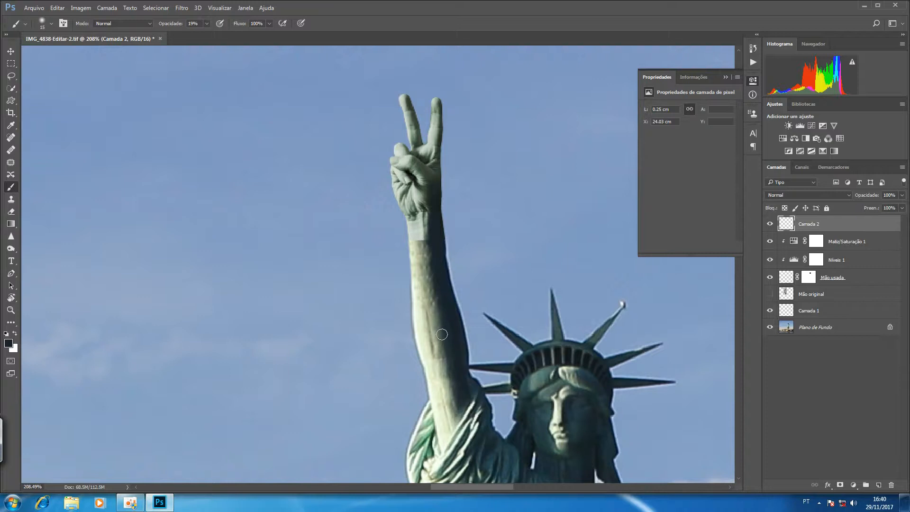
Sample the wrist's light tone and paint over the seam on the lit side of the arm with a 20 to 25 px brush.
key("bracketright")
left_click(753, 80)
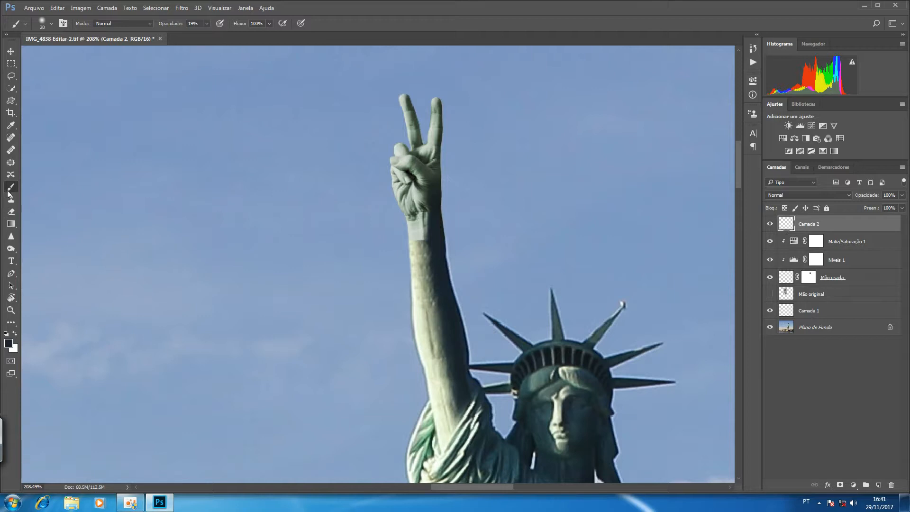
left_click(417, 231, "alt")
mouse_move(421, 243)
left_mouse_down()
mouse_move(413, 258)
mouse_move(412, 244)
mouse_move(421, 236)
mouse_move(418, 275)
mouse_move(415, 233)
mouse_move(420, 277)
mouse_move(418, 232)
mouse_move(419, 246)
left_mouse_up()
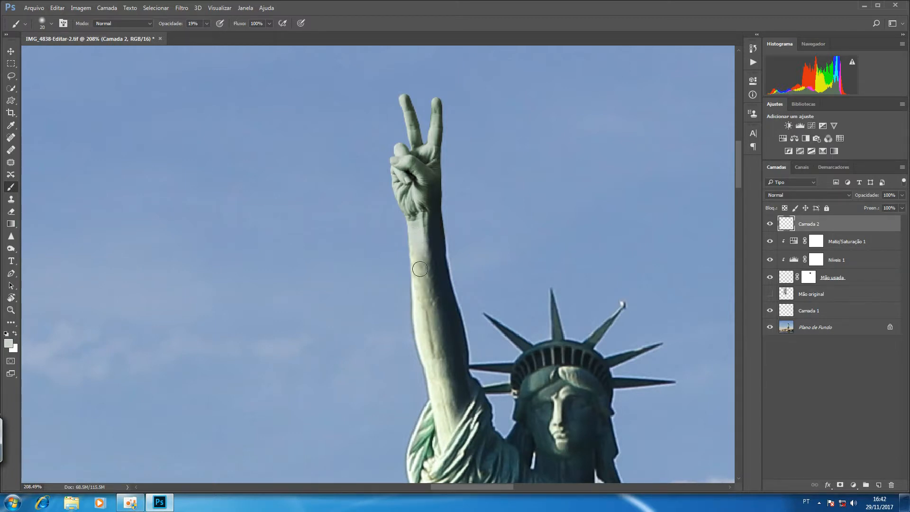
key("bracketright")
left_click_drag(421, 262, 419, 255)
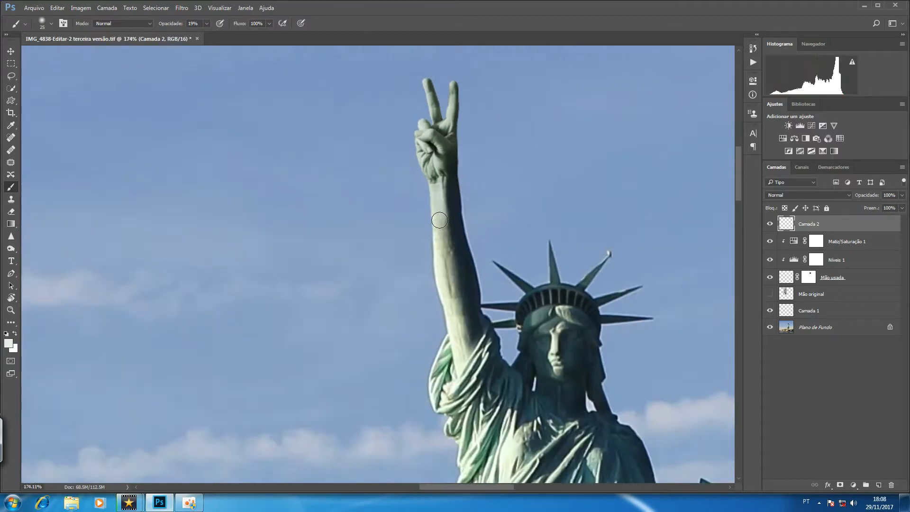
Paint a light tone down the lit edge of the forearm, lowering the brush opacity to 10% for the lower part.
left_click_drag(439, 220, 445, 246)
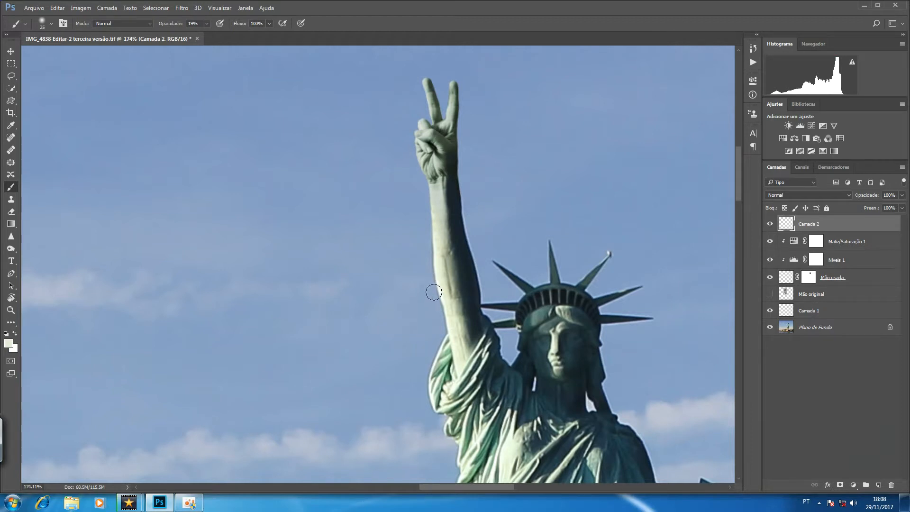
key("1")
mouse_move(436, 252)
left_mouse_down()
mouse_move(438, 212)
mouse_move(442, 286)
left_mouse_up()
Compare the composite at 100% with the original Plano de Fundo layer alone and view the whole image.
scroll(355, 342, "down", 1)
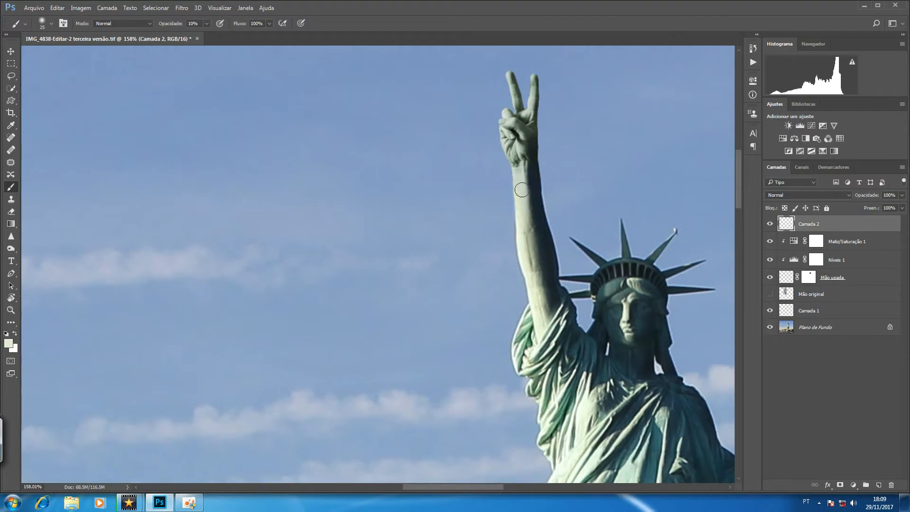
key("ctrl+1")
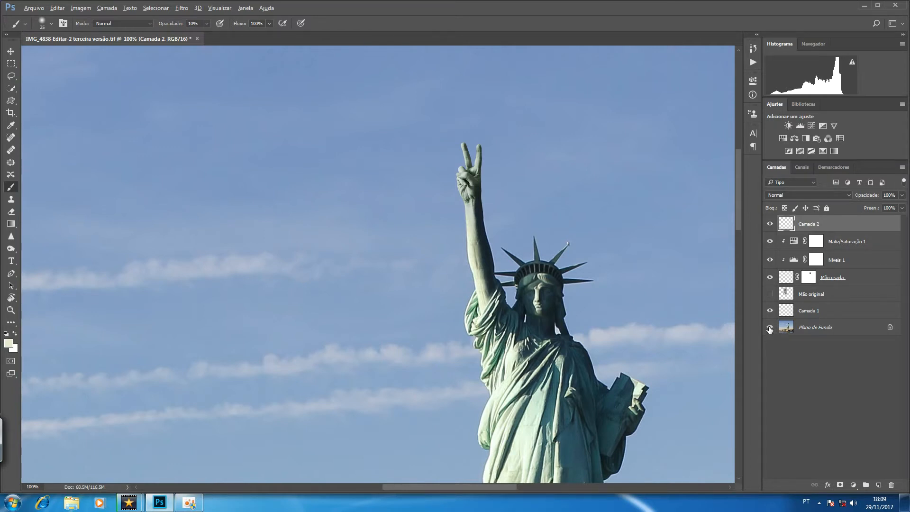
left_click(770, 327, "alt")
left_click(770, 332, "alt")
key("ctrl+0")
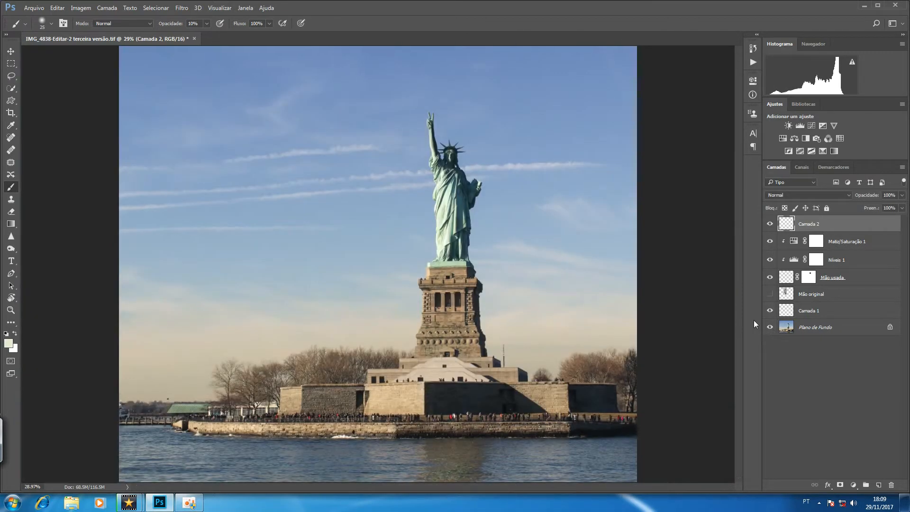